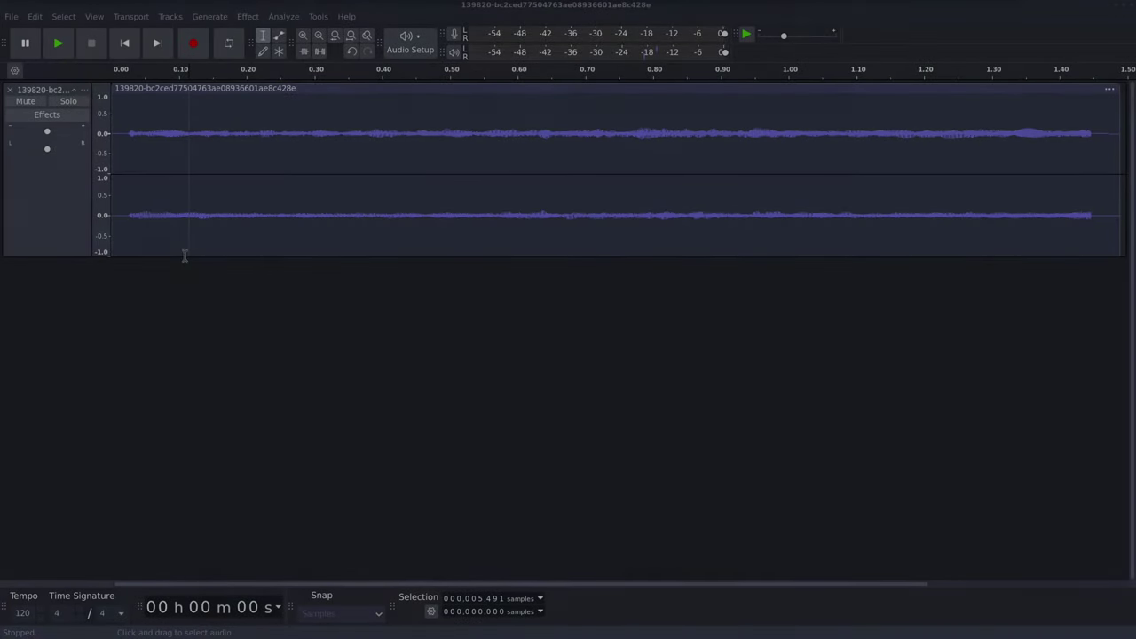
# Step: Select the stereo track and fit it to the full window height
pyautogui.click(82, 184)
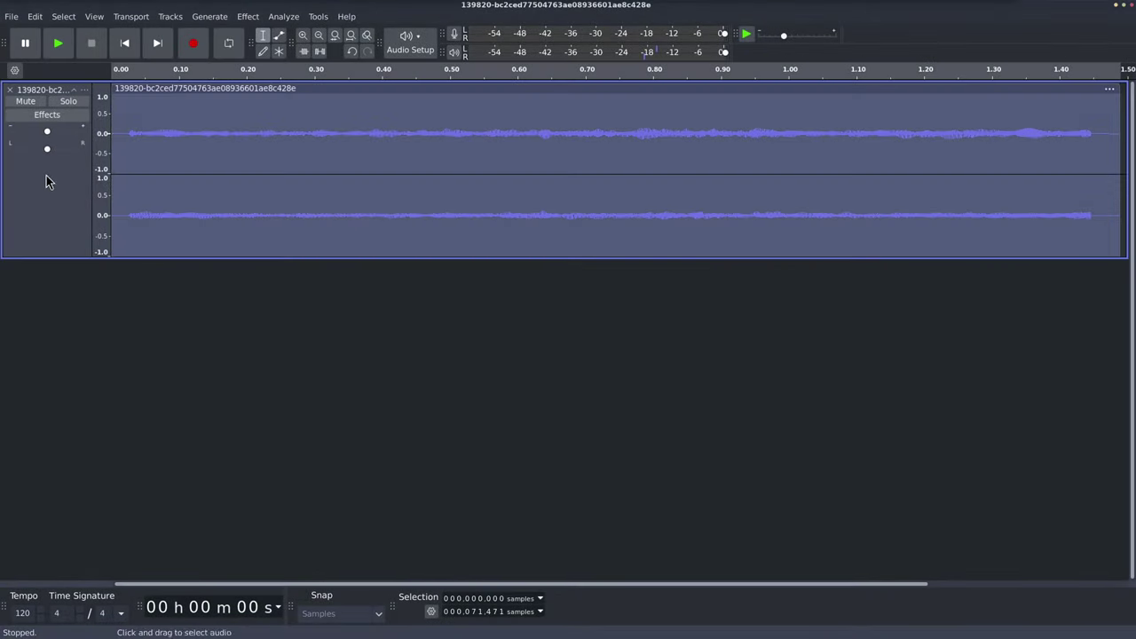
pyautogui.hotkey('ctrl', 'shift', 'f')
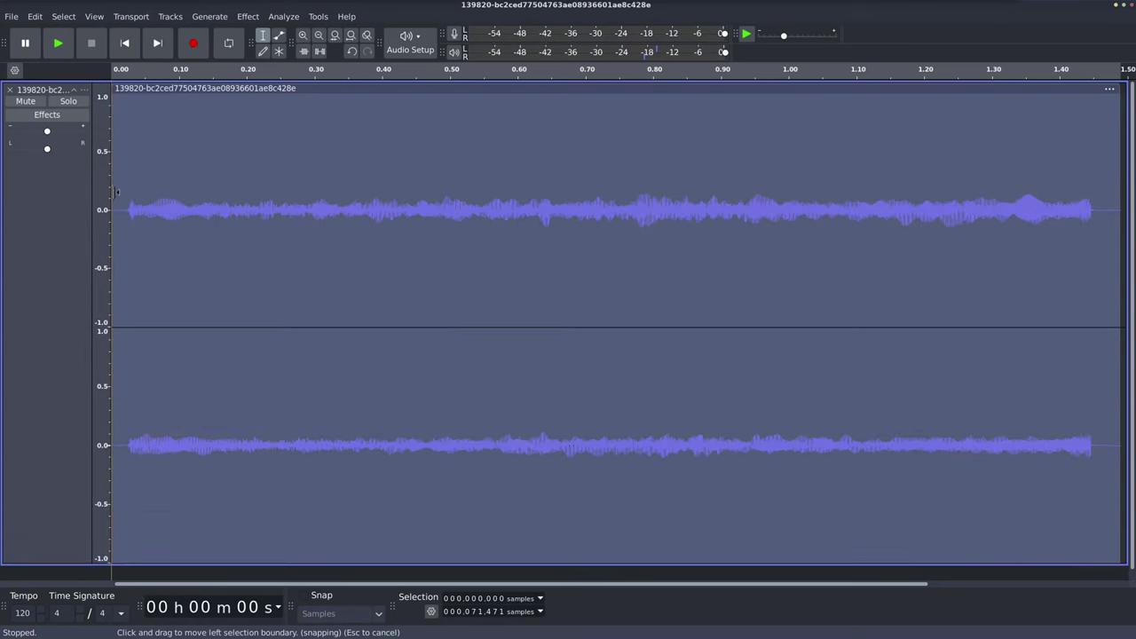
pyautogui.click(125, 188)
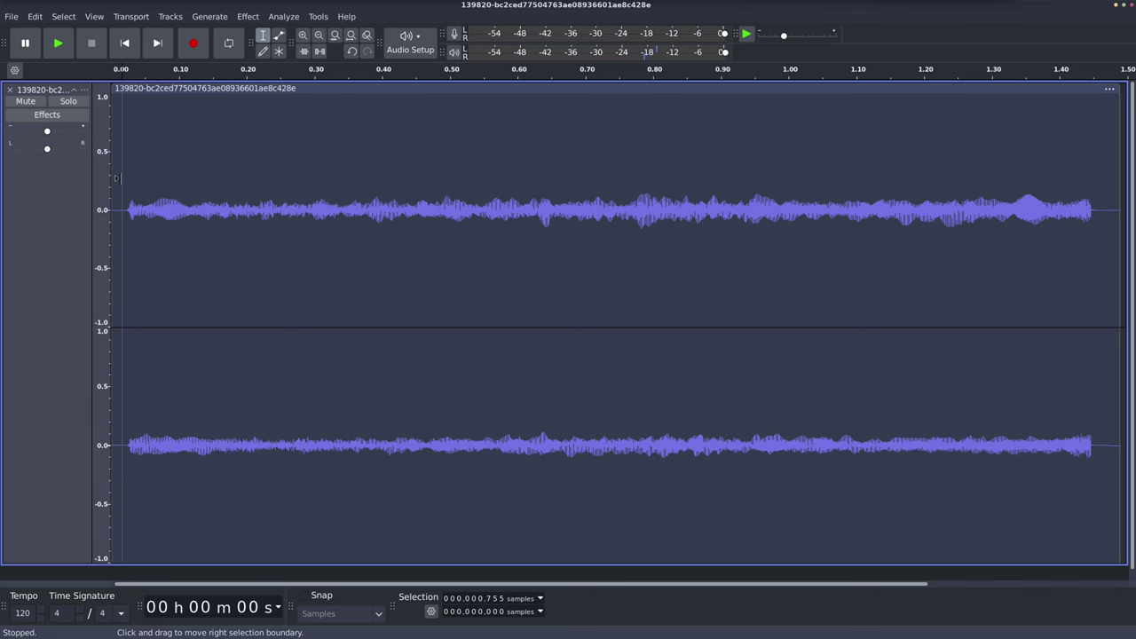
pyautogui.rightClick(123, 179)
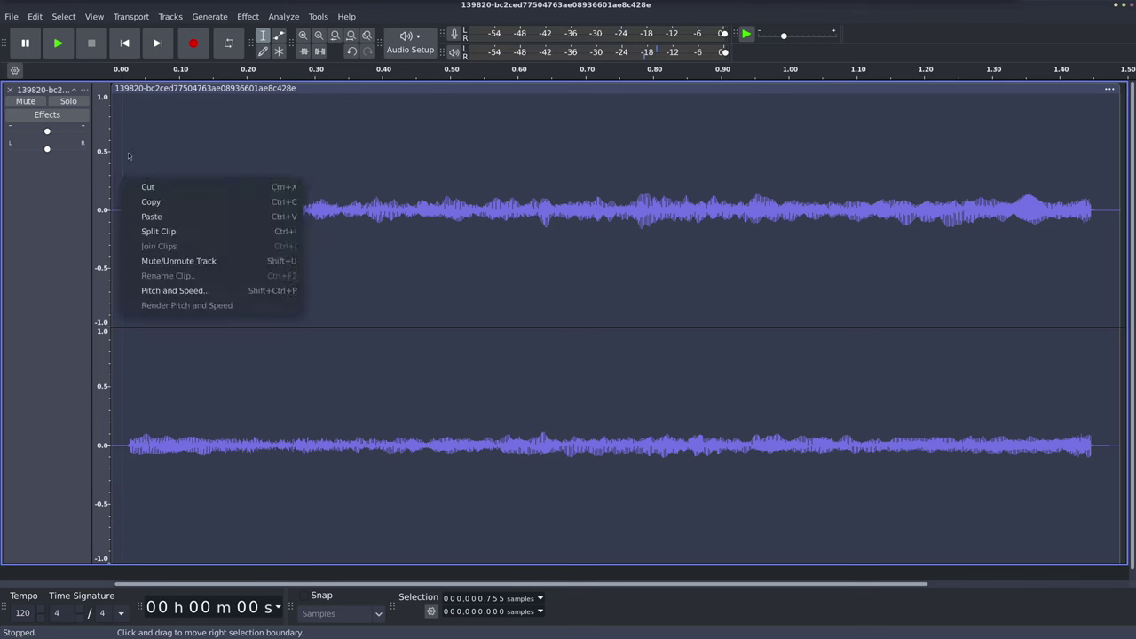
pyautogui.press('Escape')
# Step: Play the recording from the start, trying short selections and replaying from near the beginning
pyautogui.click(118, 155)
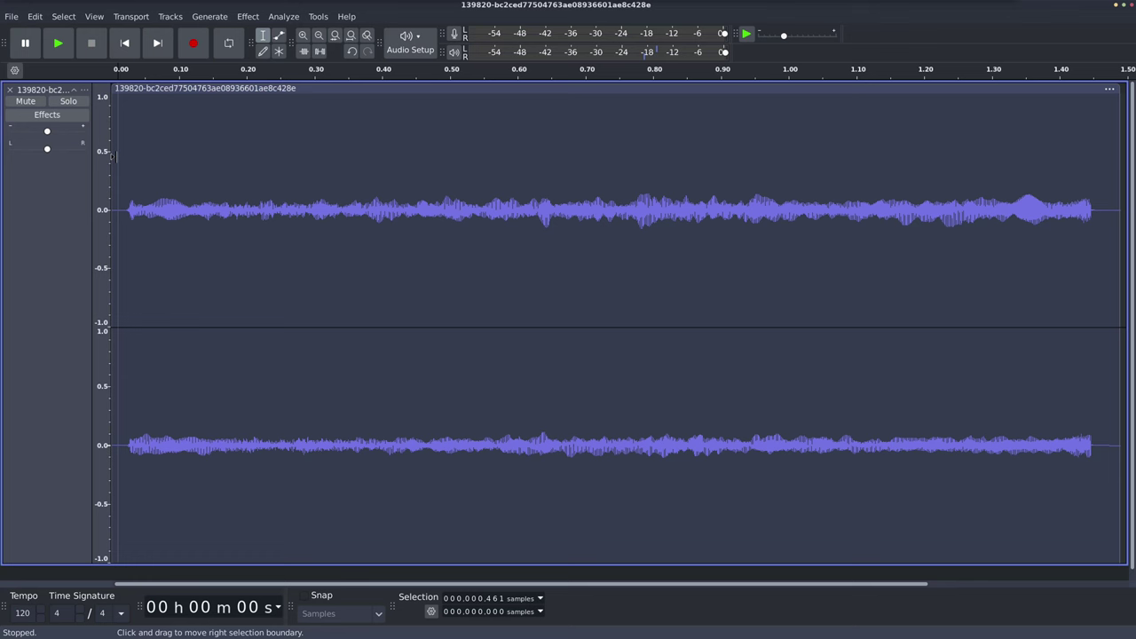
pyautogui.press('space')
pyautogui.press('space')
pyautogui.press('space')
pyautogui.press('space')
pyautogui.moveTo(163, 213); pyautogui.dragTo(292, 210)
pyautogui.moveTo(384, 205); pyautogui.dragTo(458, 210)
pyautogui.click(476, 210)
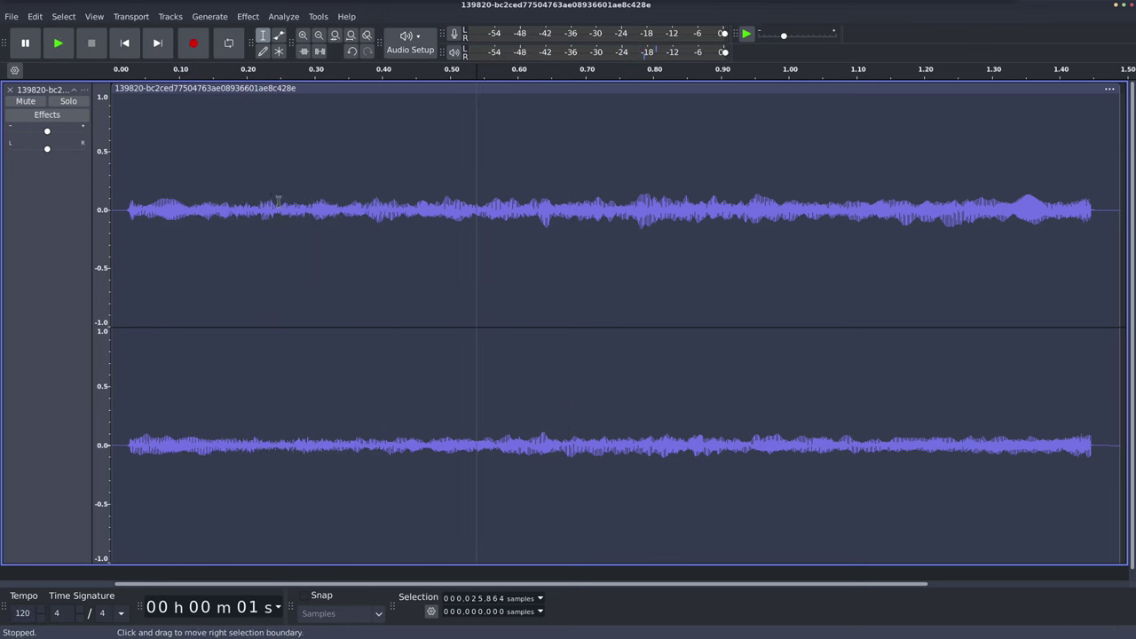
pyautogui.click(140, 180)
pyautogui.press('space')
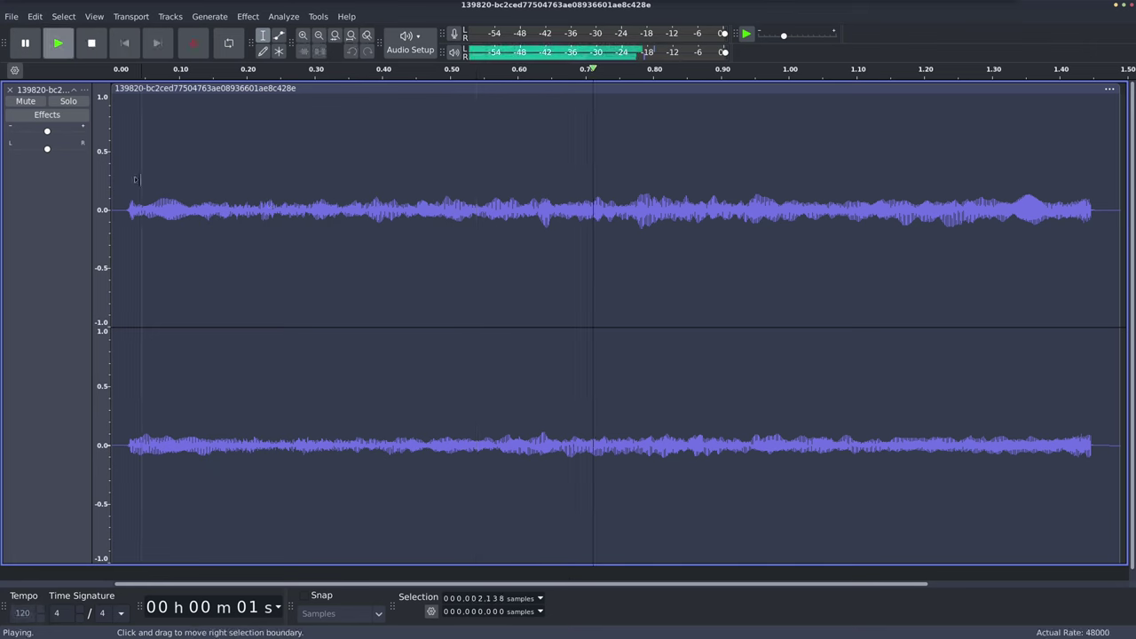
pyautogui.press('space')
pyautogui.press('space')
pyautogui.press('space')
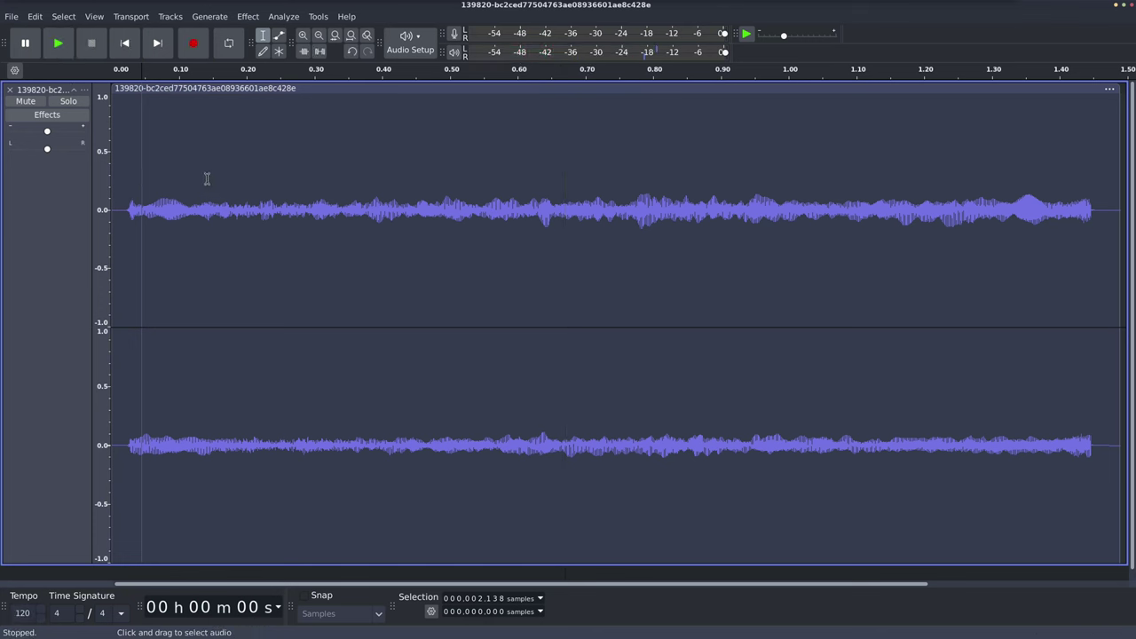
# Step: Switch the track to Spectrogram view and open Preferences at the Spectrograms page
pyautogui.rightClick(41, 206)
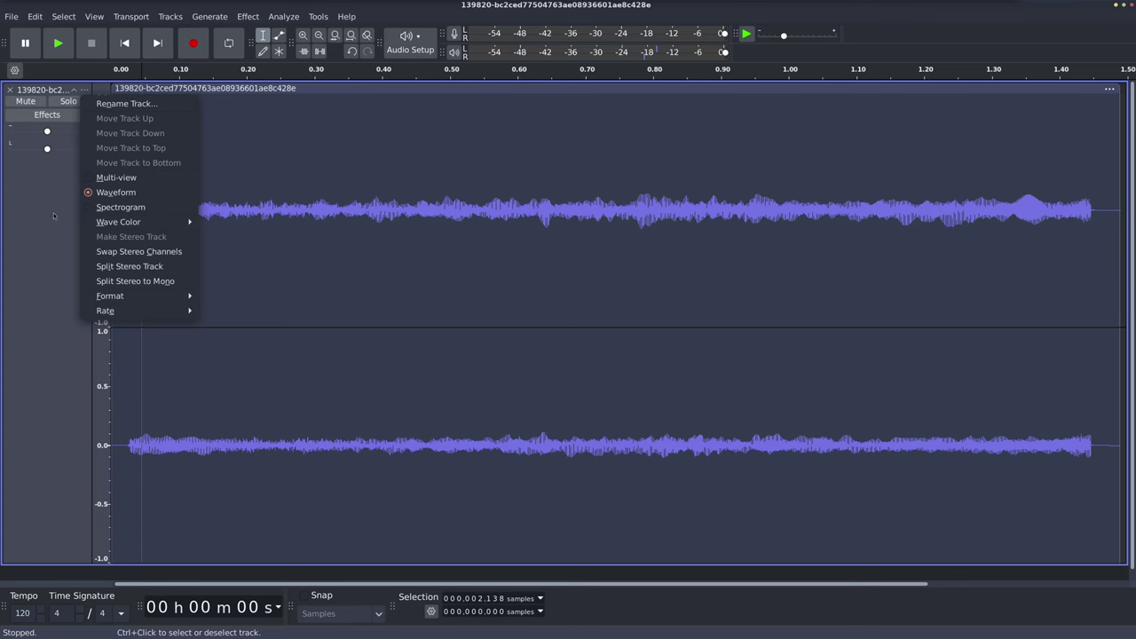
pyautogui.click(117, 207)
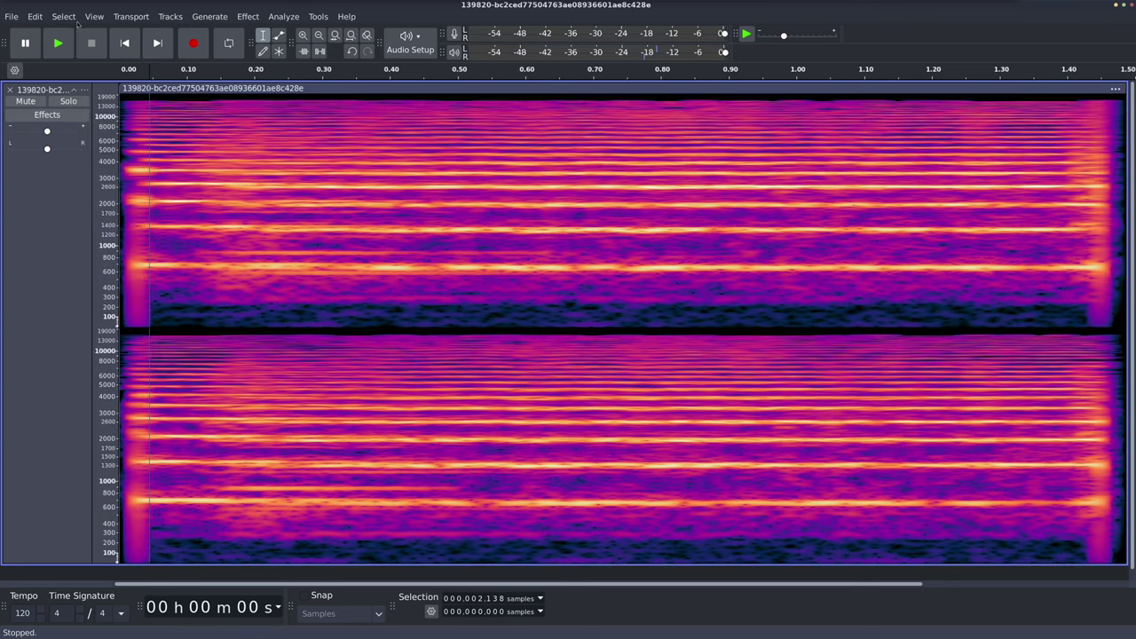
pyautogui.click(46, 18)
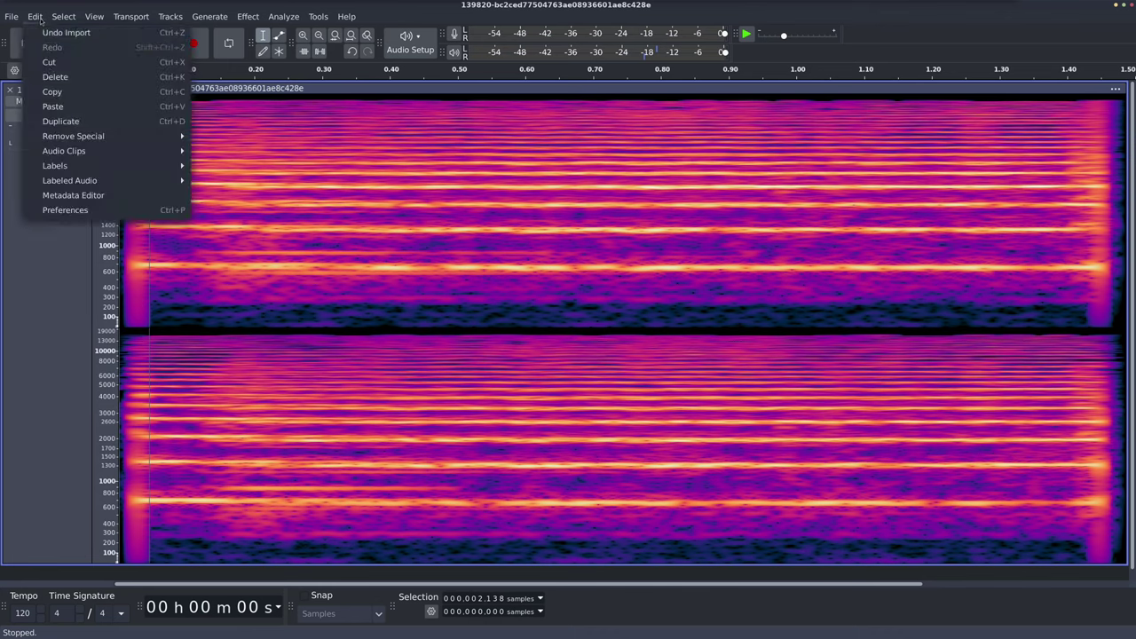
pyautogui.click(70, 210)
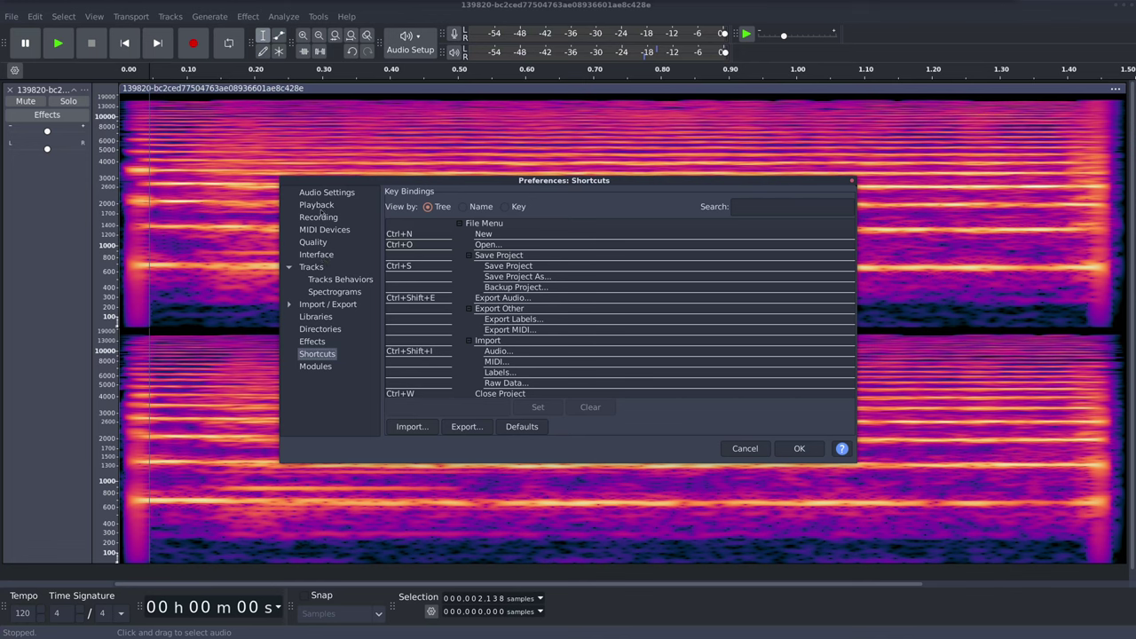
pyautogui.click(314, 243)
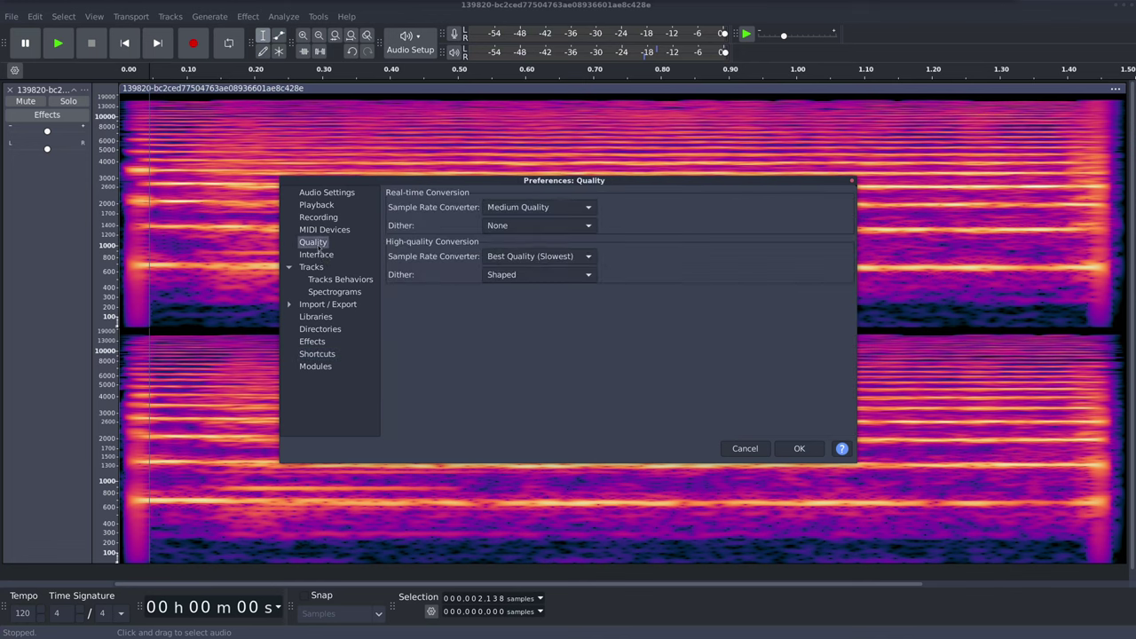
pyautogui.click(316, 255)
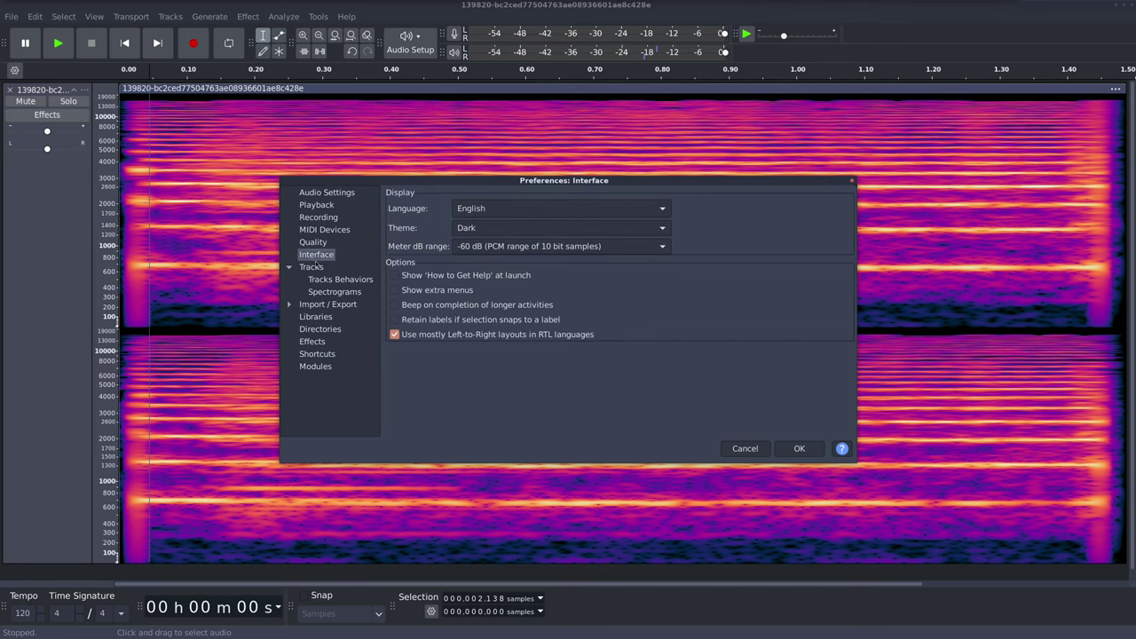
pyautogui.click(329, 292)
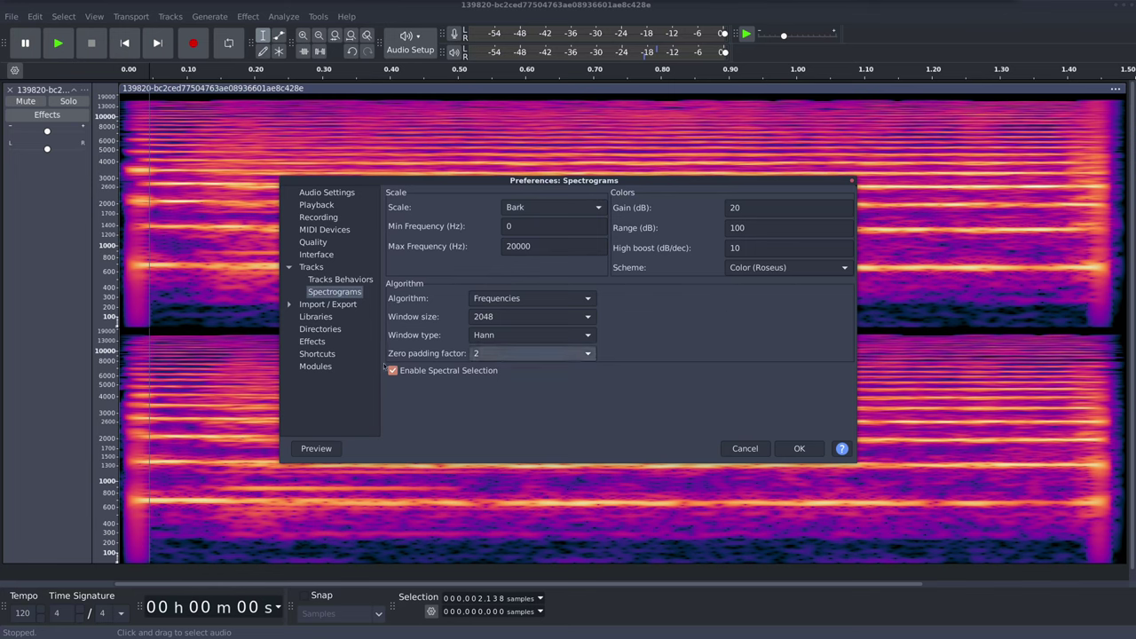
# Step: Search Shortcuts for 'spectral', check the Spectral Edit Multi Tool key (NUMPAD1), then cancel
pyautogui.click(339, 358)
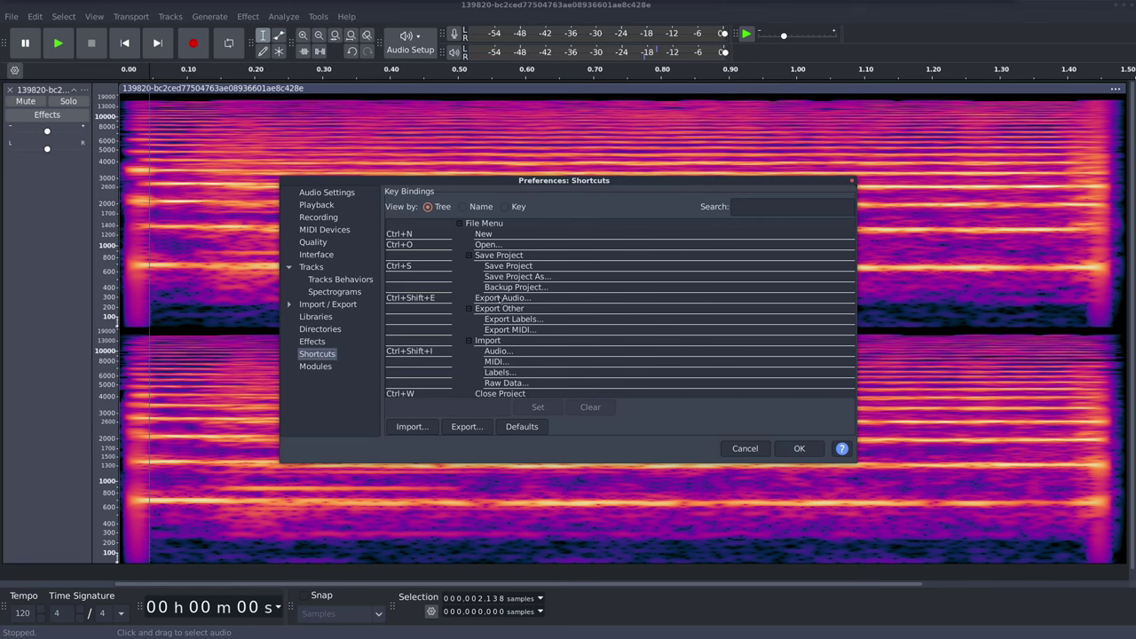
pyautogui.click(741, 207)
pyautogui.write('sp')
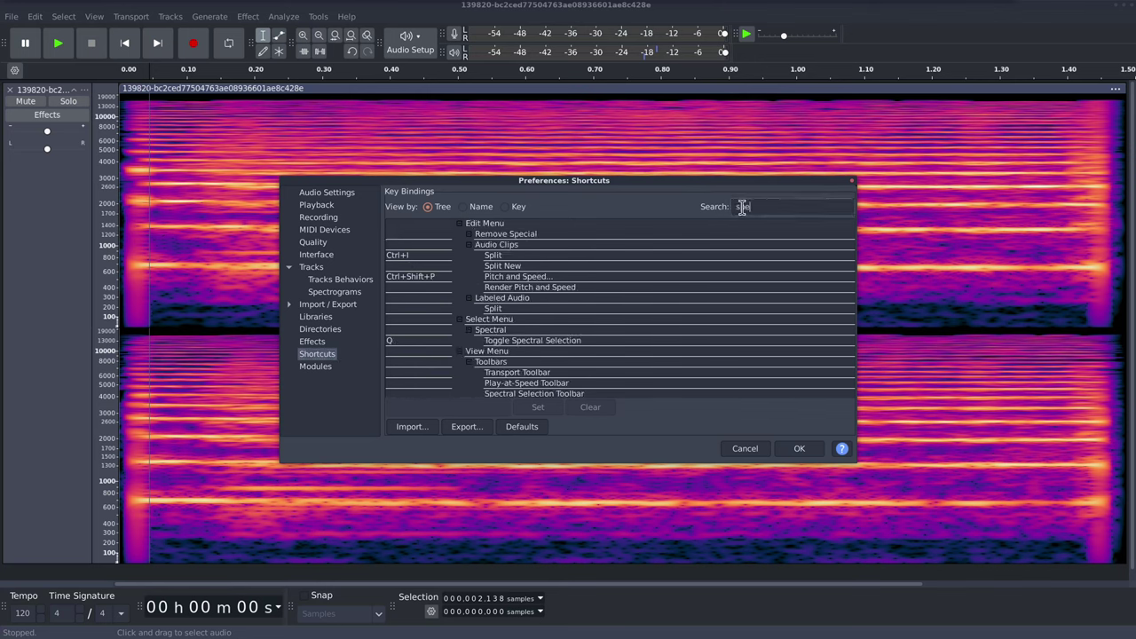
pyautogui.write('ectral')
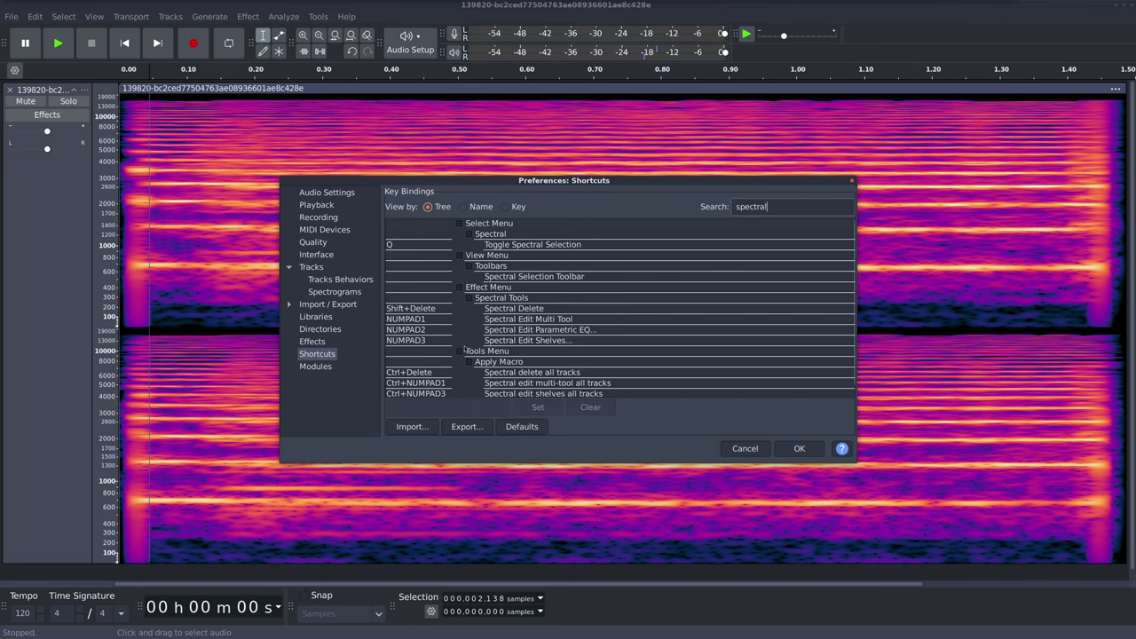
pyautogui.scroll(-1, 467, 352)
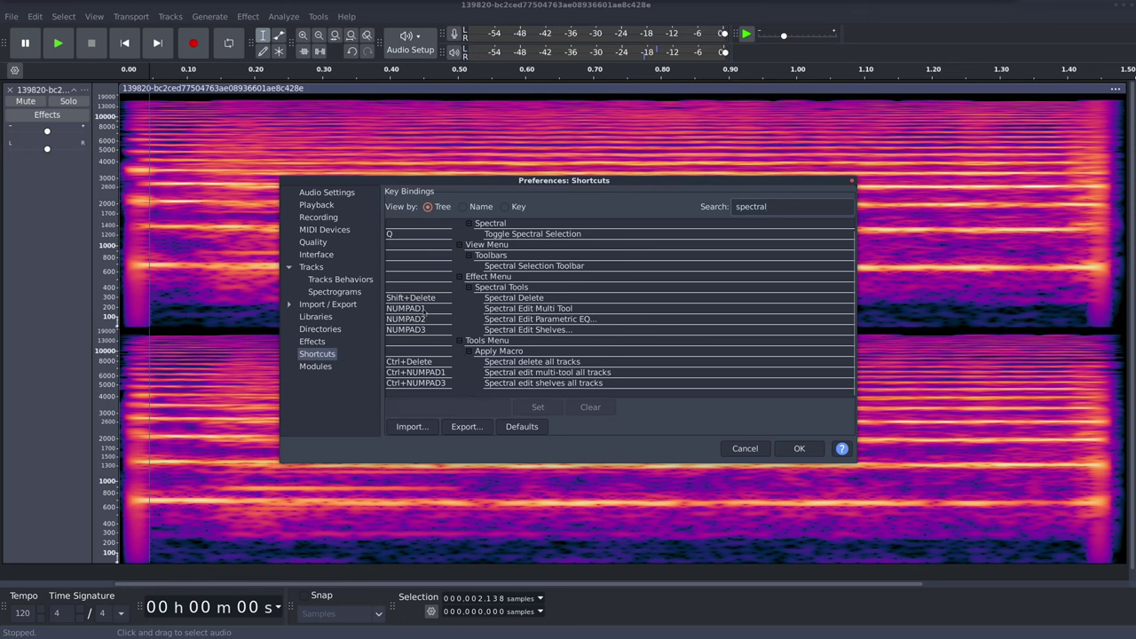
pyautogui.click(515, 308)
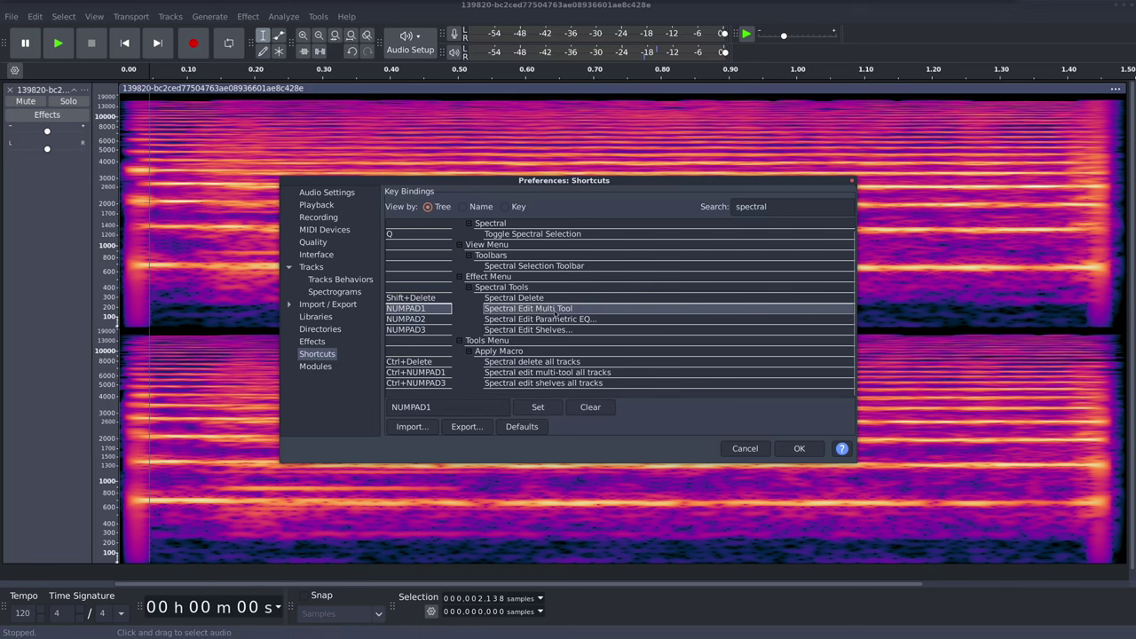
pyautogui.click(743, 448)
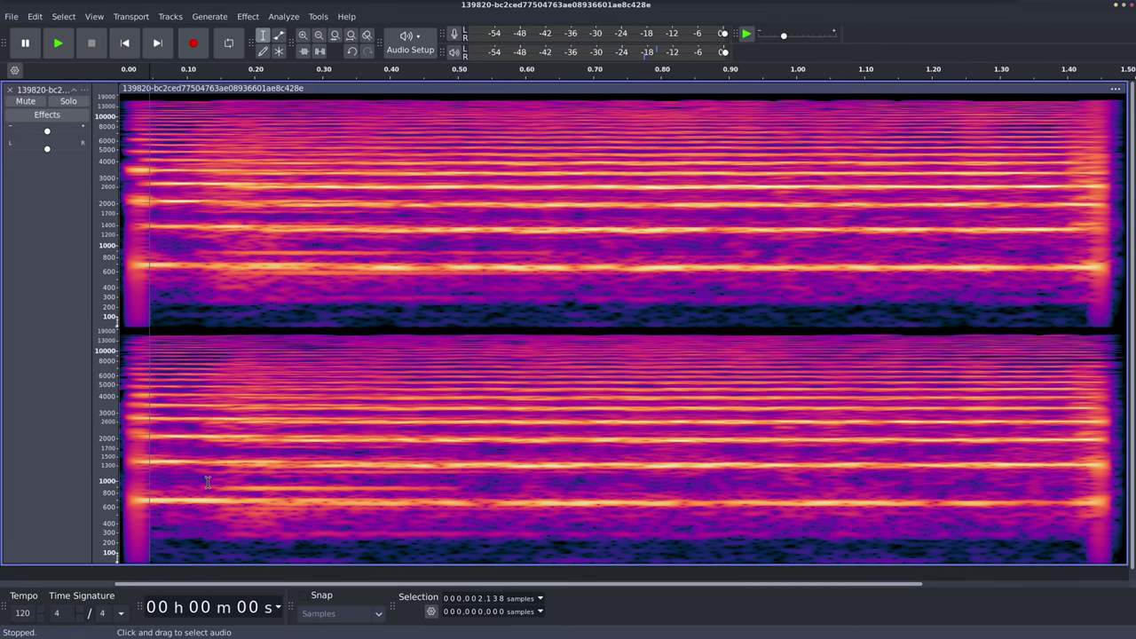
# Step: Play the recording briefly from the start and stop it
pyautogui.click(137, 391)
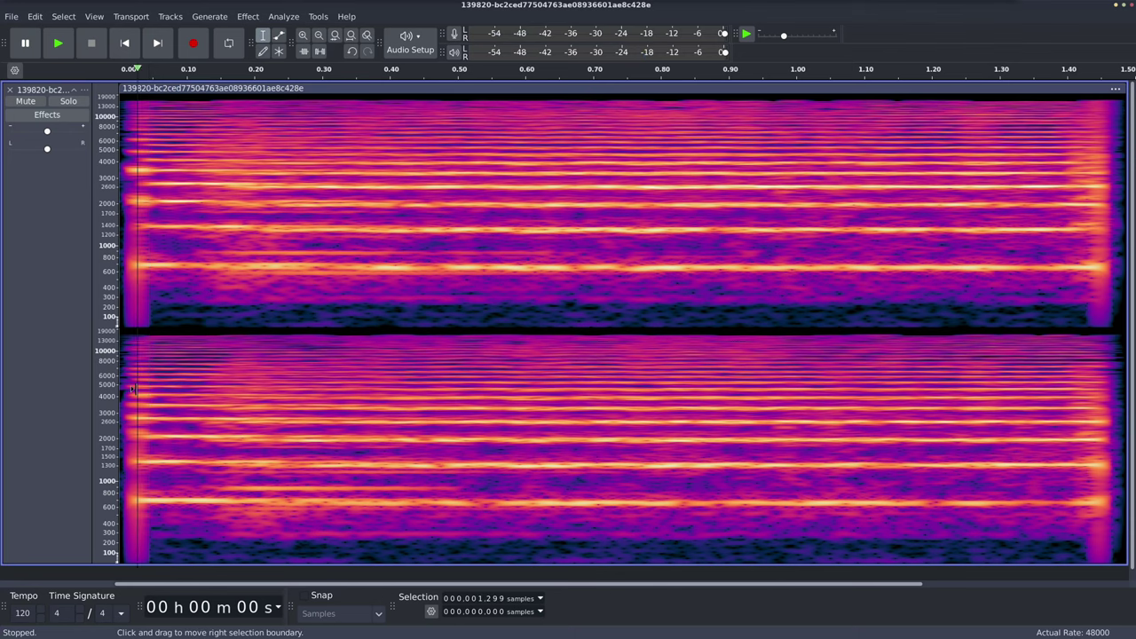
pyautogui.press('space')
pyautogui.press('space')
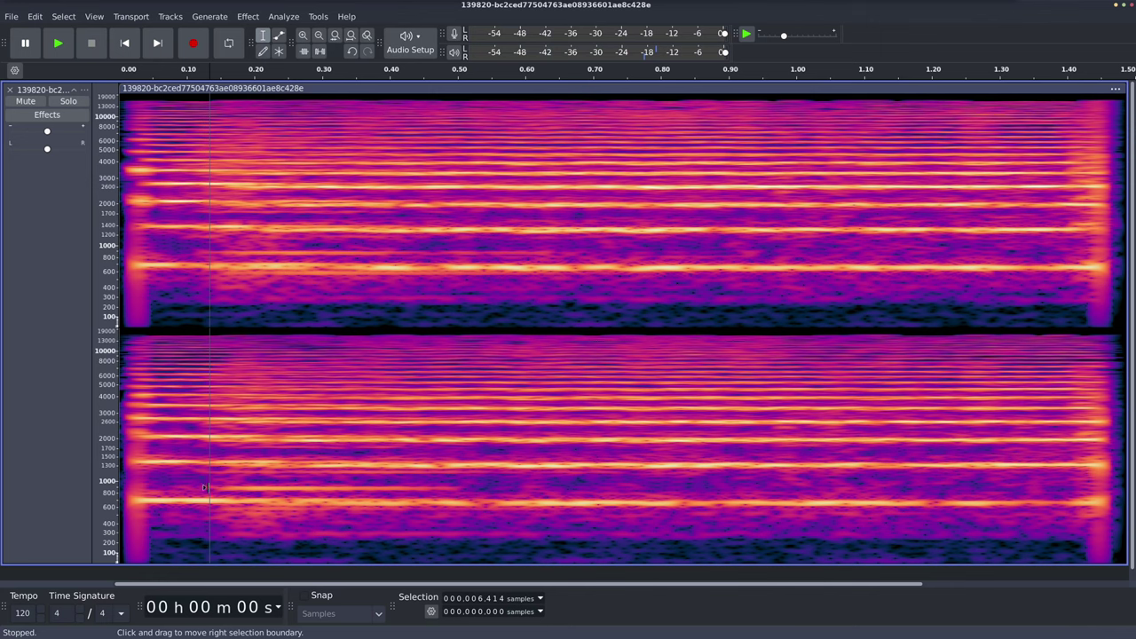
pyautogui.click(210, 482)
pyautogui.press('space')
pyautogui.press('space')
# Step: Drag a spectral selection over the ~900 Hz noise band starting at 0.10 s
pyautogui.moveTo(215, 484); pyautogui.dragTo(472, 491)
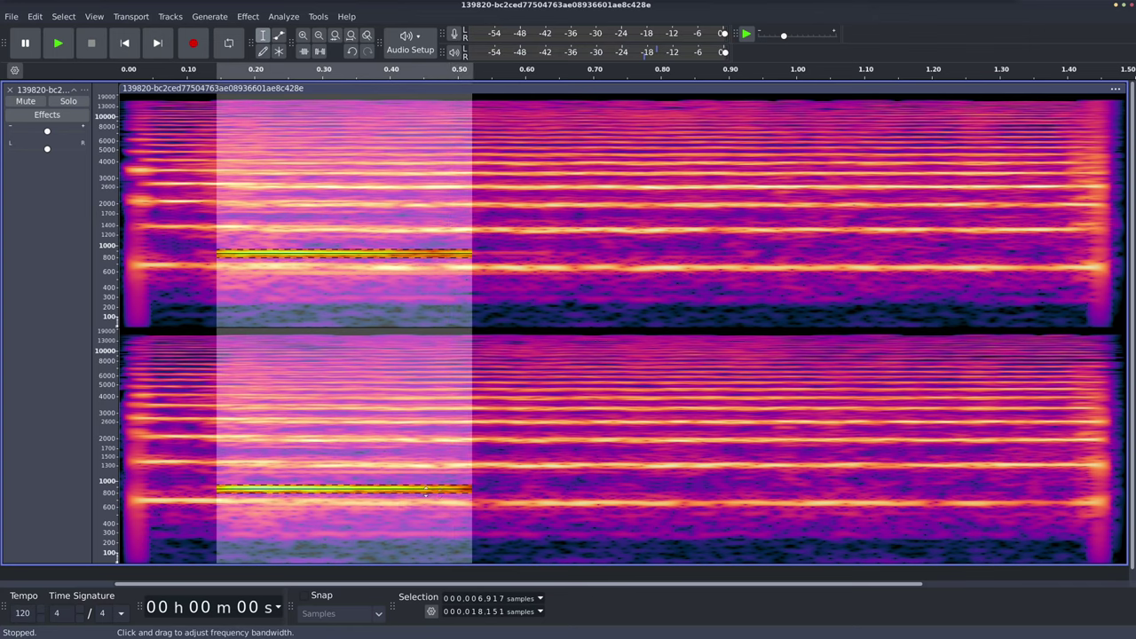
pyautogui.click(209, 486)
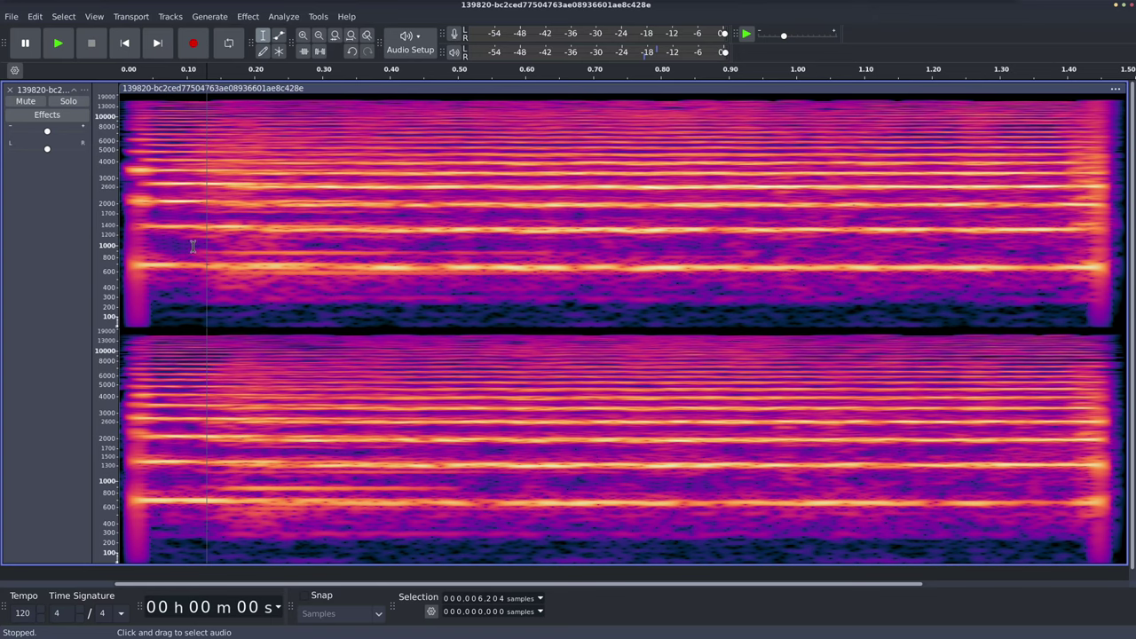
pyautogui.moveTo(193, 247); pyautogui.dragTo(559, 256)
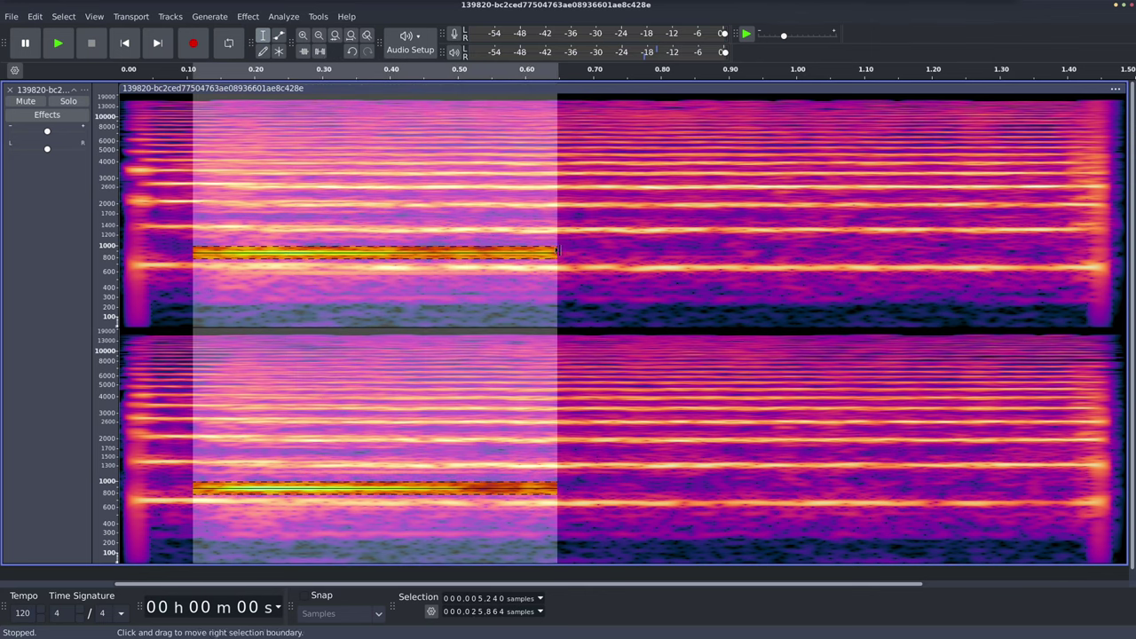
pyautogui.click(570, 239)
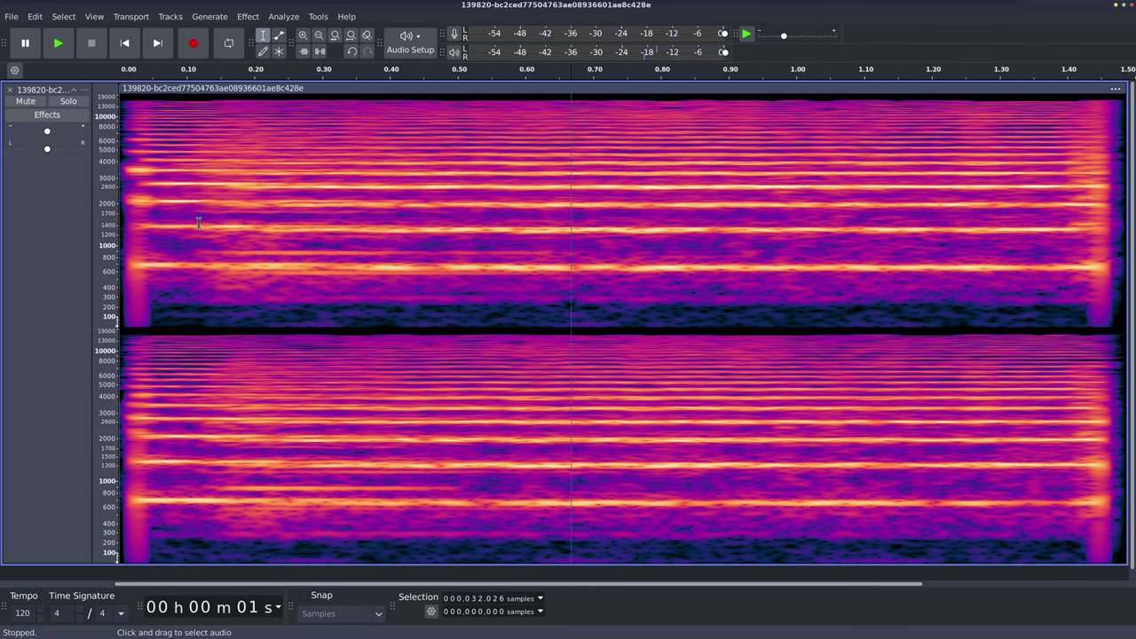
pyautogui.moveTo(191, 248)
pyautogui.mouseDown()
pyautogui.moveTo(526, 268)
pyautogui.moveTo(582, 255)
pyautogui.mouseUp()
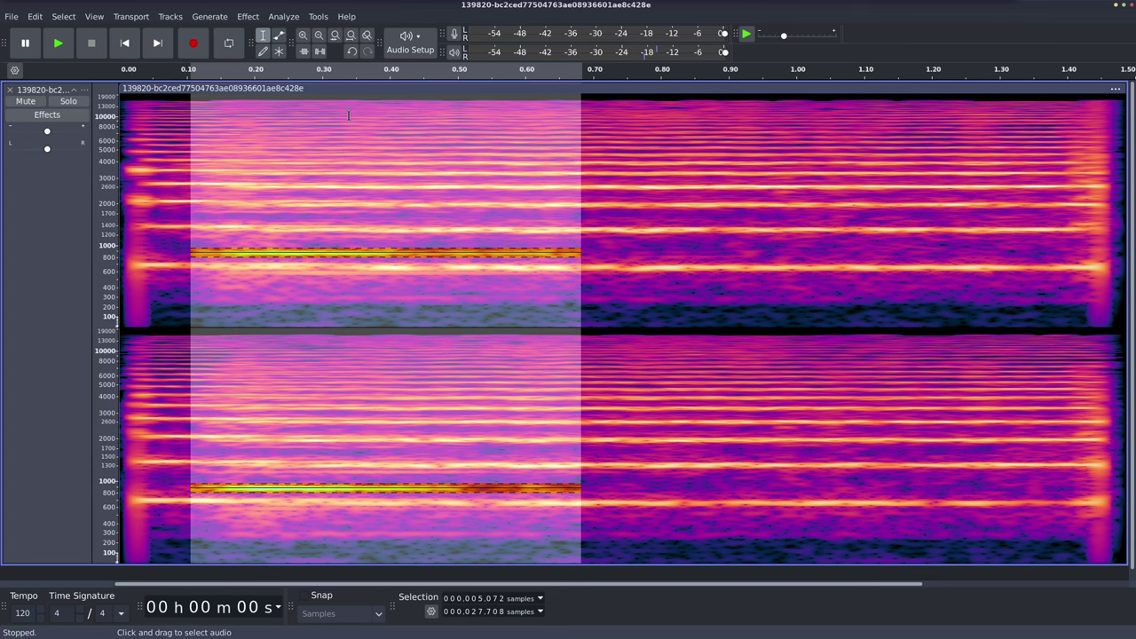
# Step: Cut the selected 900 Hz band with Spectral Tools > Spectral Edit Multi Tool
pyautogui.click(248, 16)
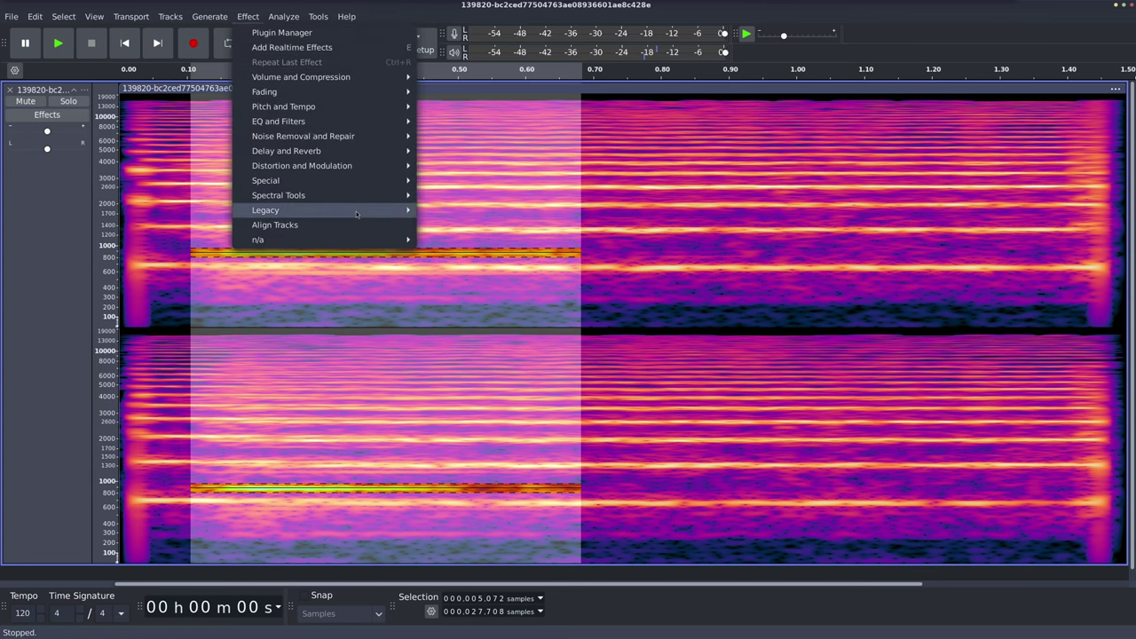
pyautogui.moveTo(360, 199)
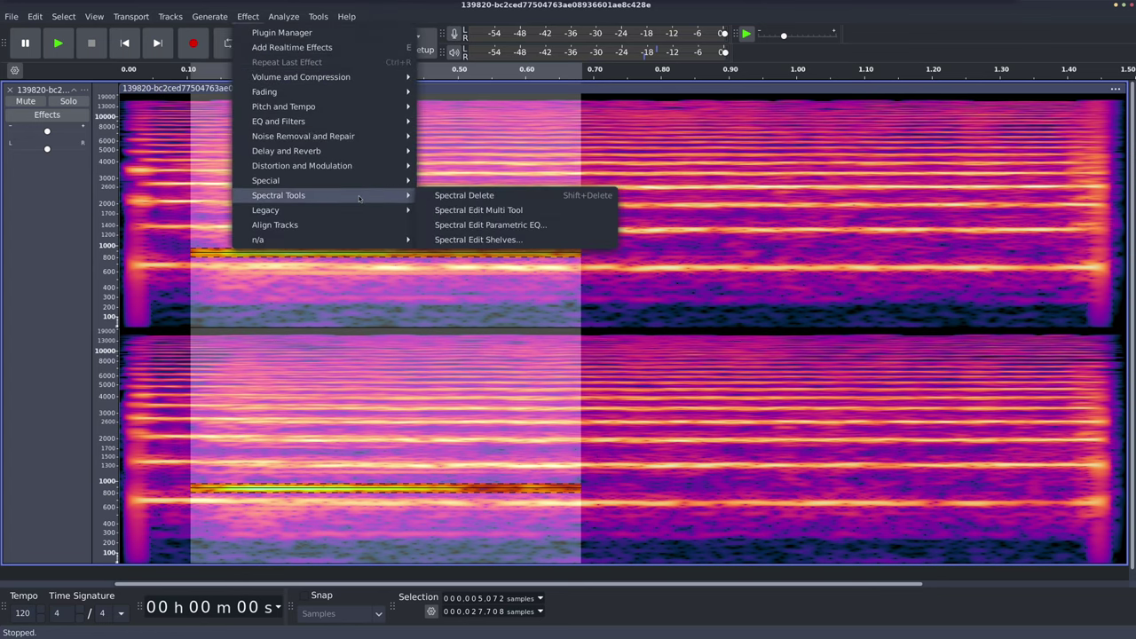
pyautogui.click(459, 210)
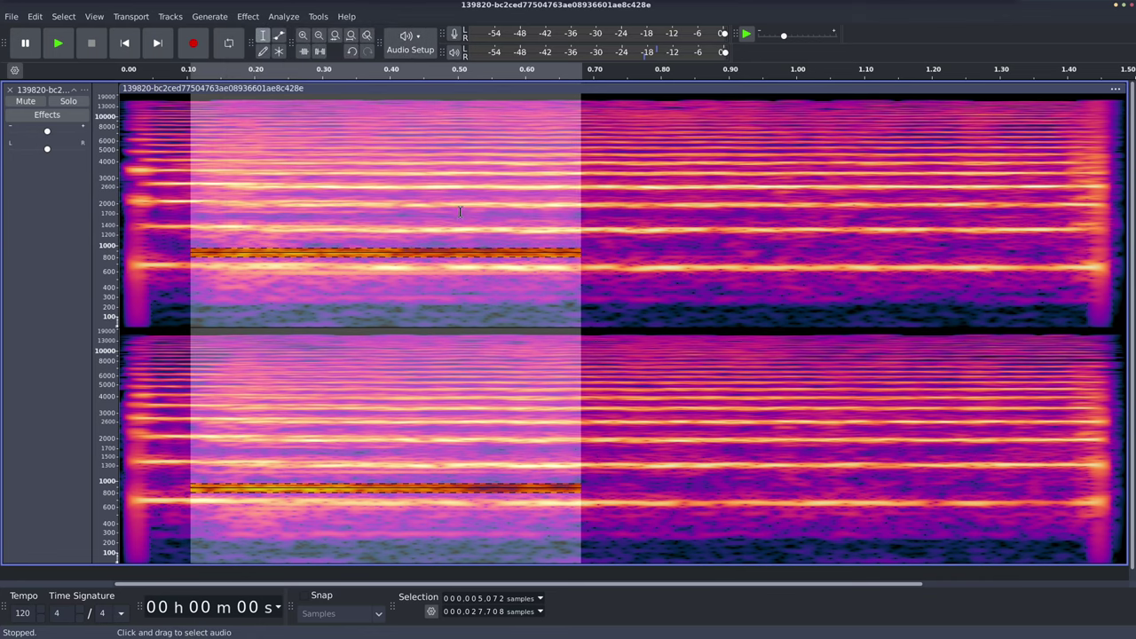
# Step: Deselect, then try Spectral Edit Parametric EQ, which warns No Audio Selected
pyautogui.click(167, 204)
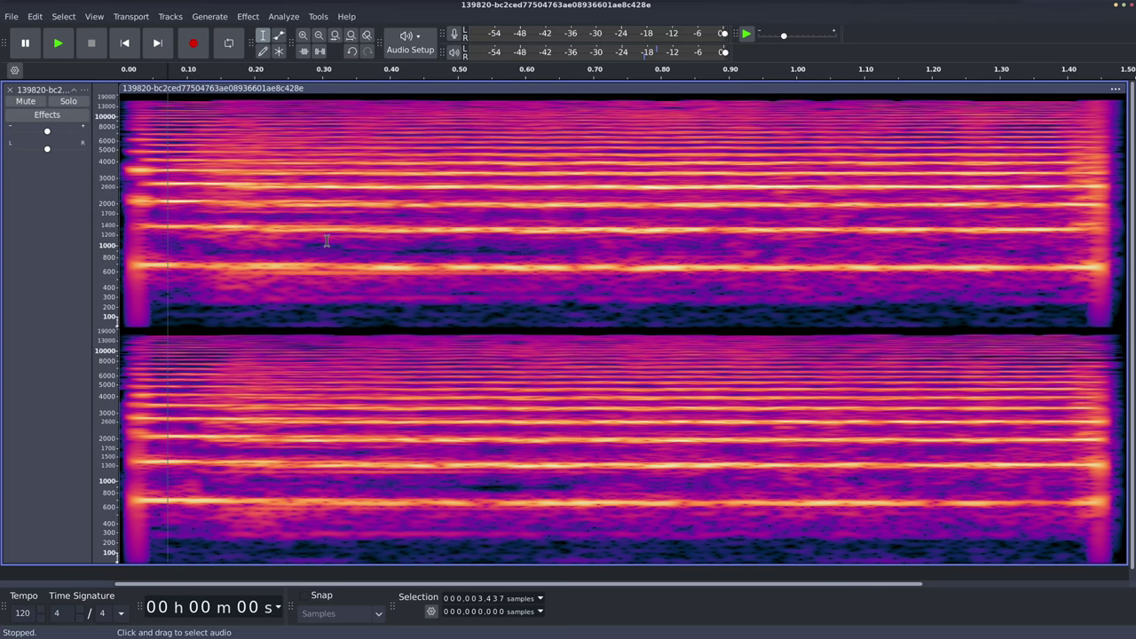
pyautogui.click(252, 18)
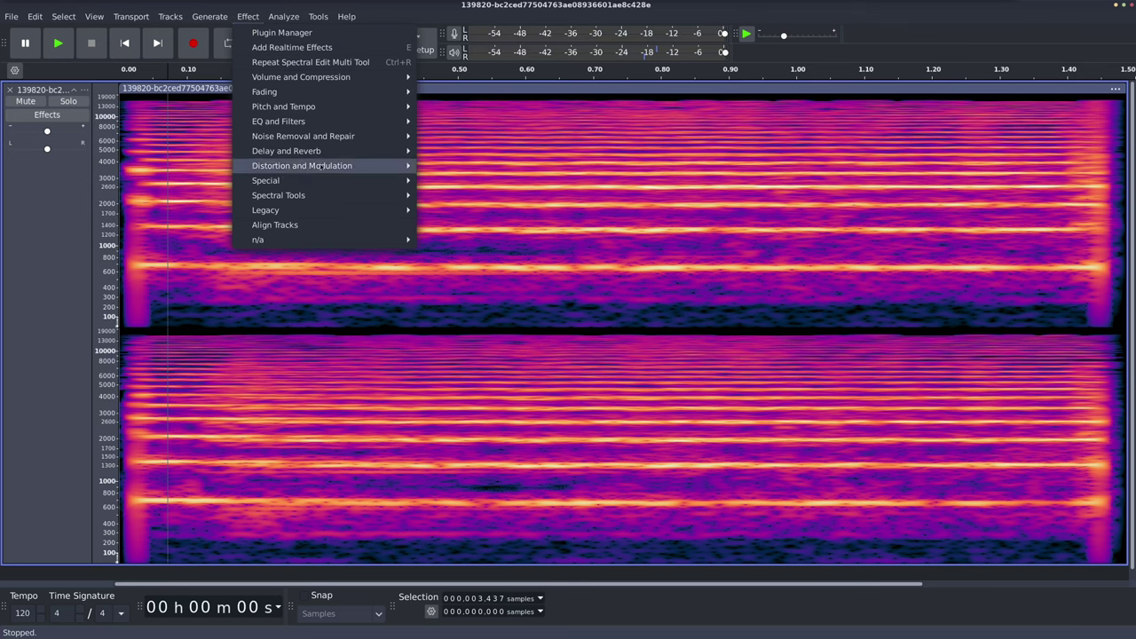
pyautogui.moveTo(320, 194)
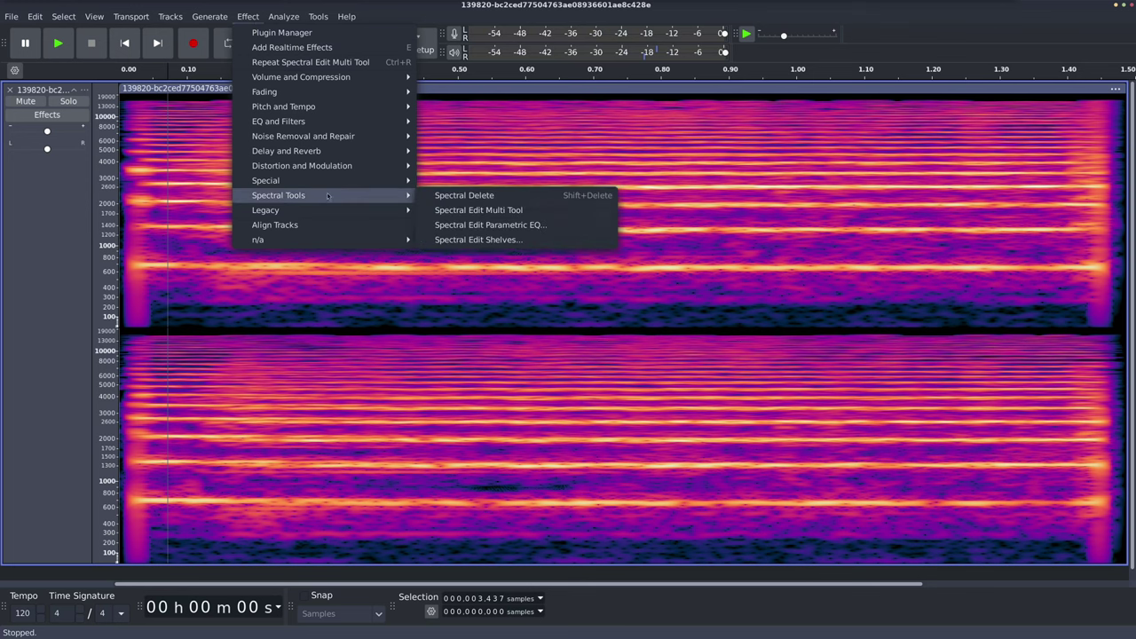
pyautogui.click(487, 227)
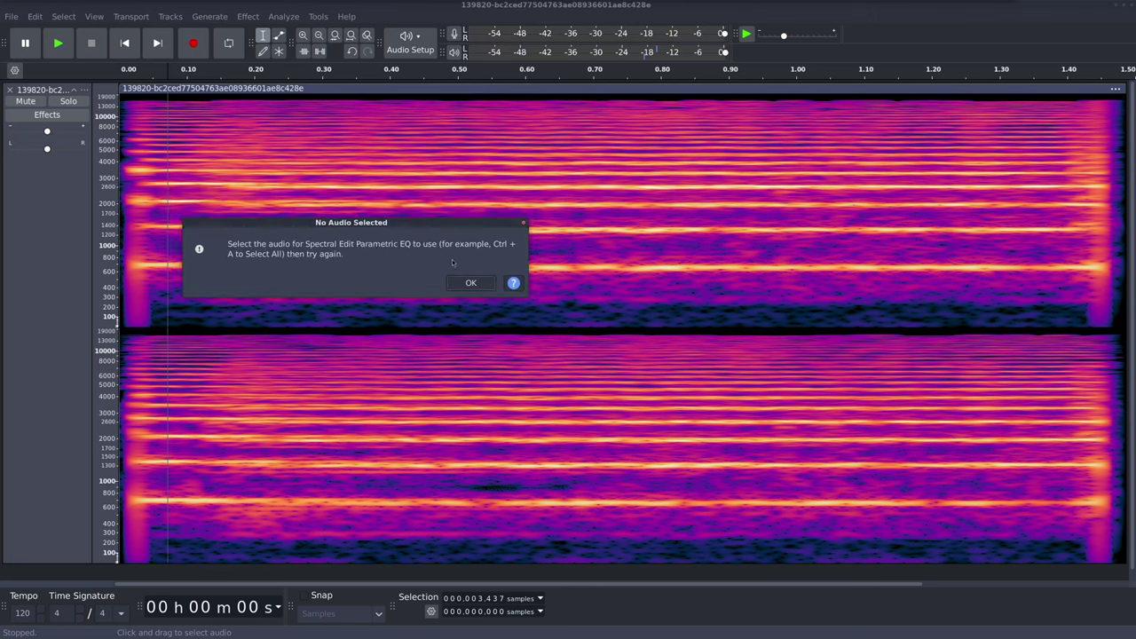
# Step: Reselect the 900 Hz band from 0.10–0.68 s and apply Spectral Edit Parametric EQ at -20 dB
pyautogui.click(470, 282)
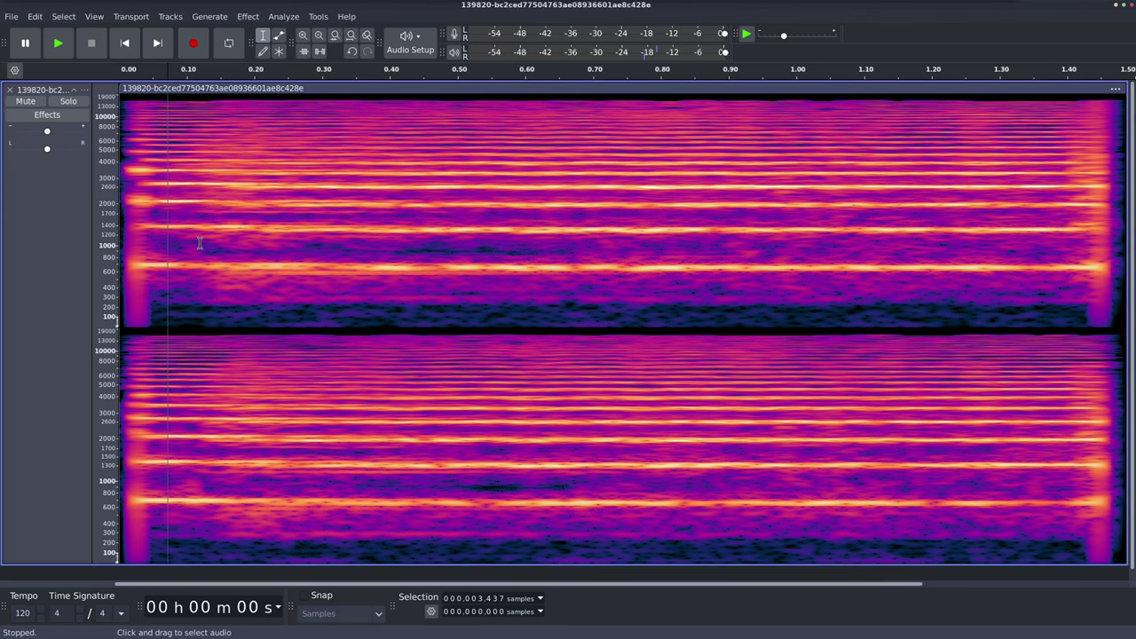
pyautogui.moveTo(200, 245); pyautogui.dragTo(582, 258)
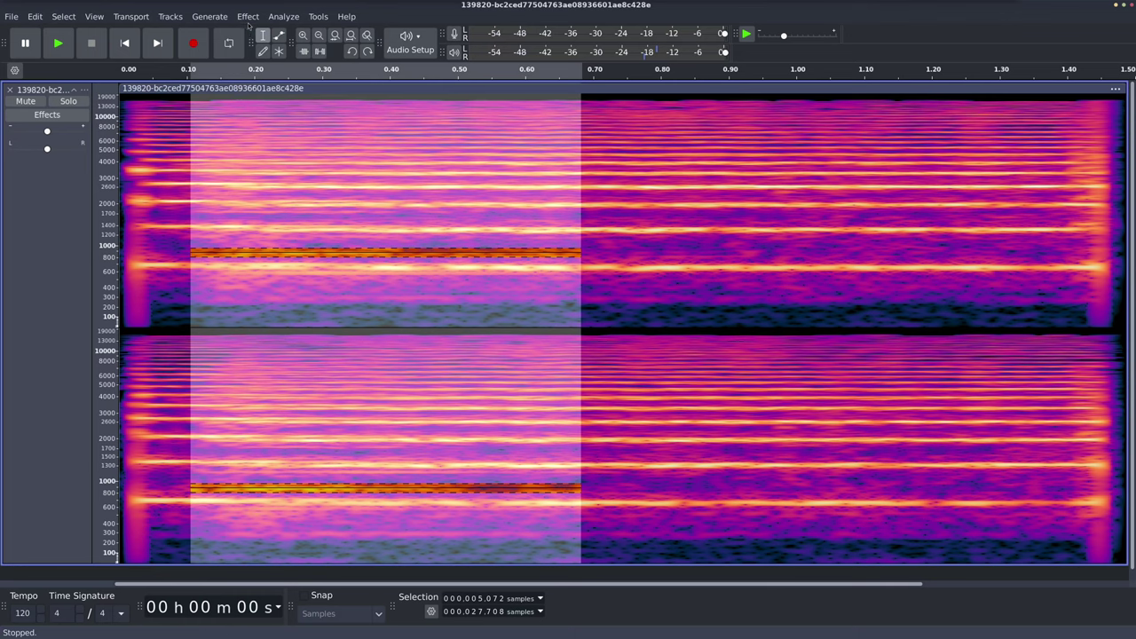
pyautogui.click(249, 18)
pyautogui.moveTo(293, 196)
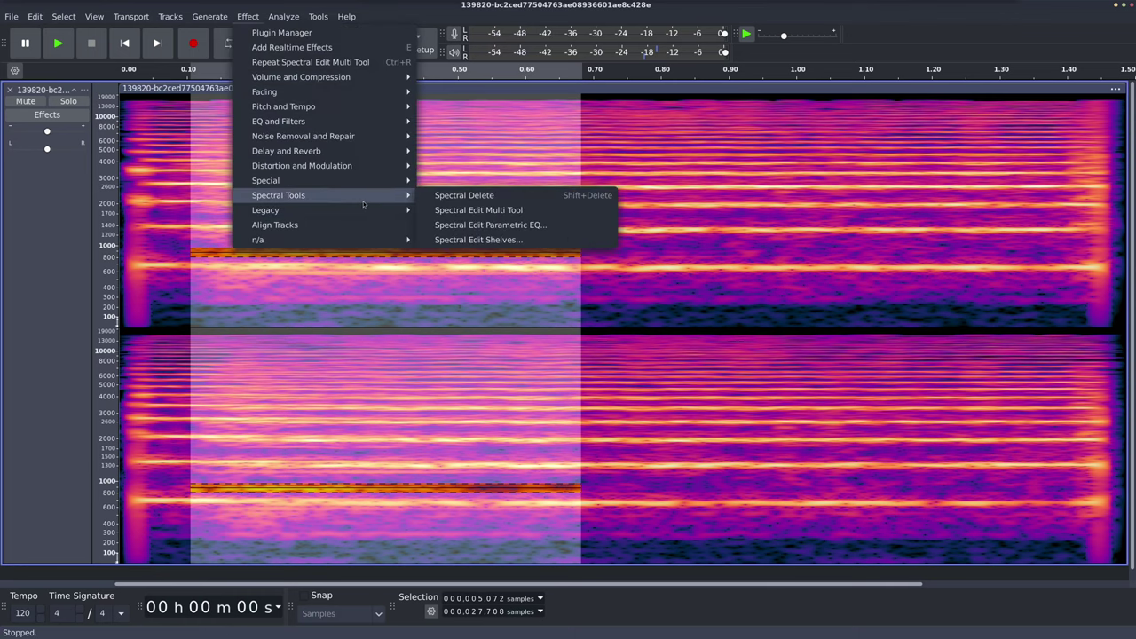
pyautogui.click(507, 227)
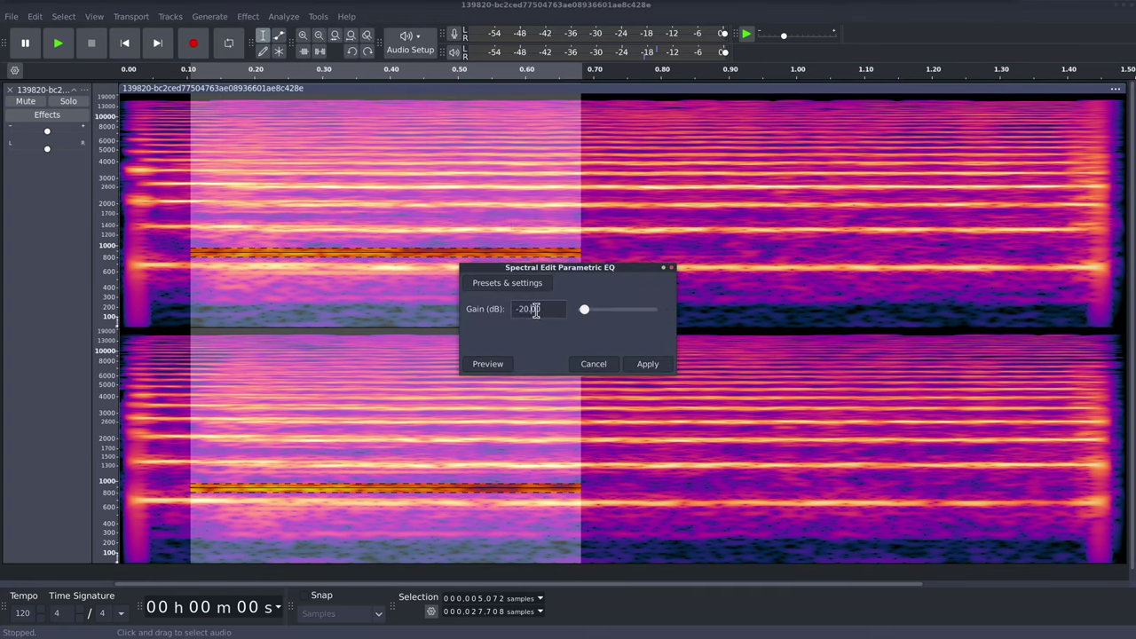
pyautogui.click(644, 364)
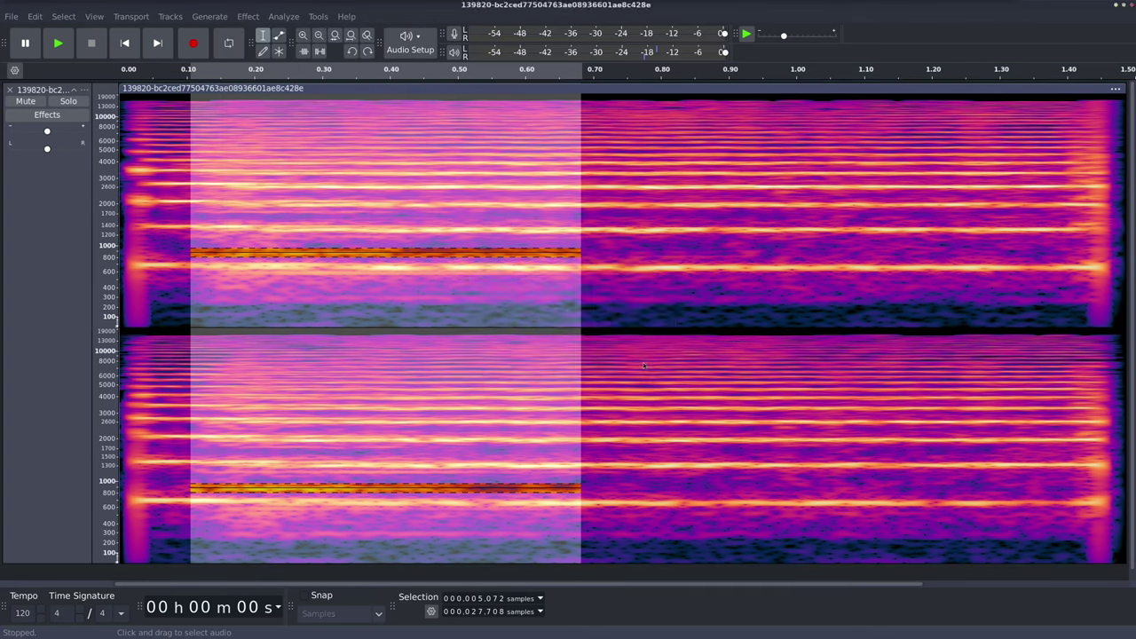
pyautogui.click(614, 267)
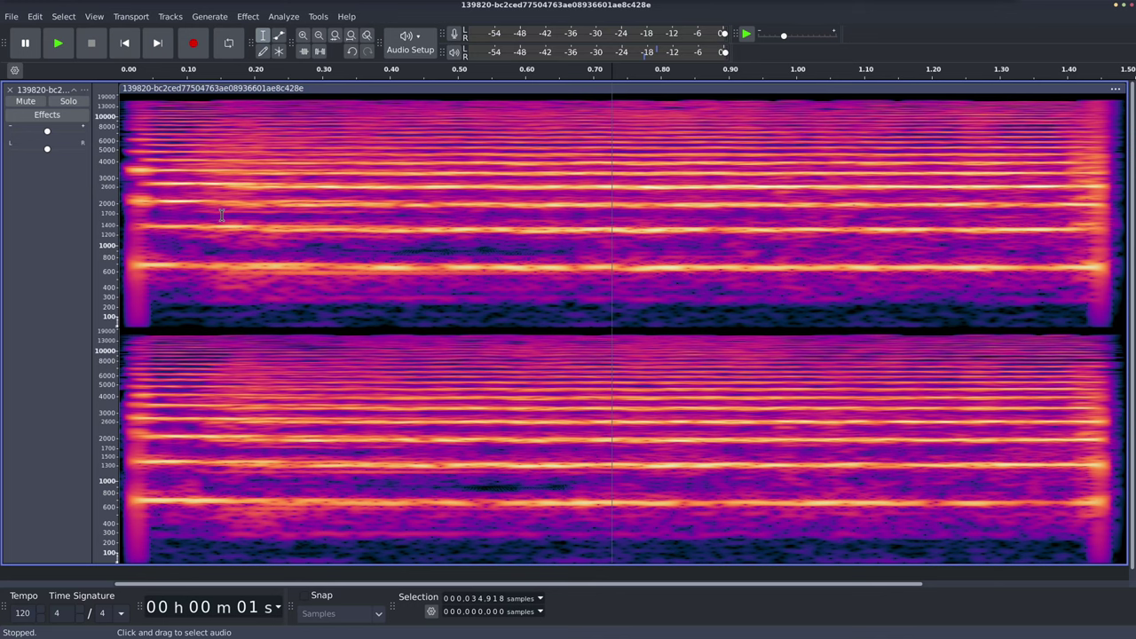
pyautogui.click(167, 191)
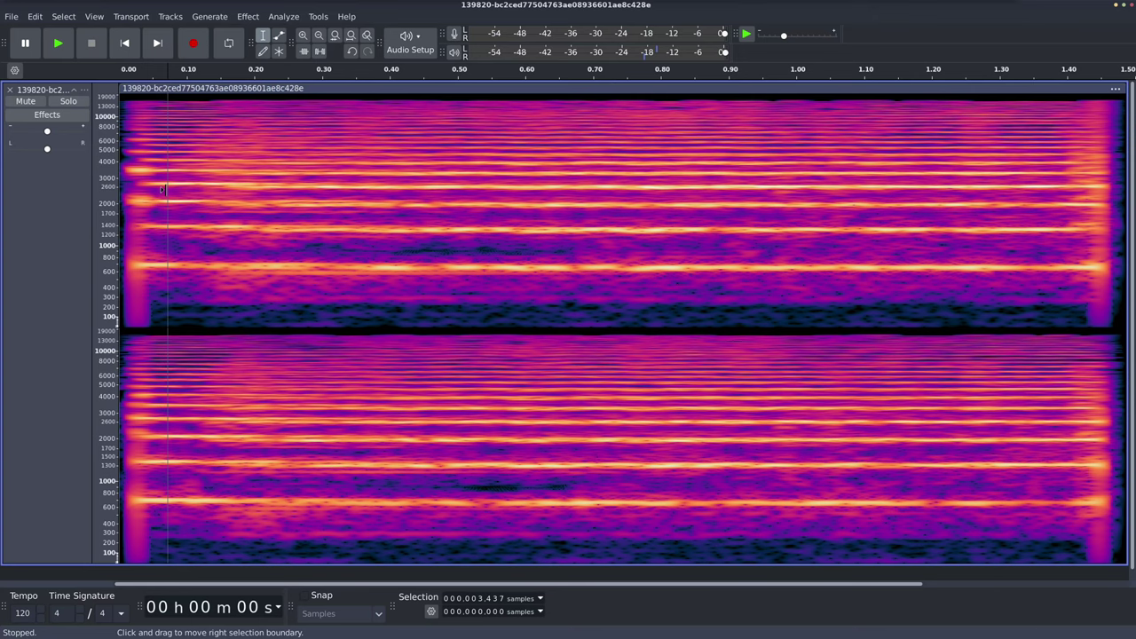
pyautogui.press('space')
pyautogui.press('space')
pyautogui.press('space')
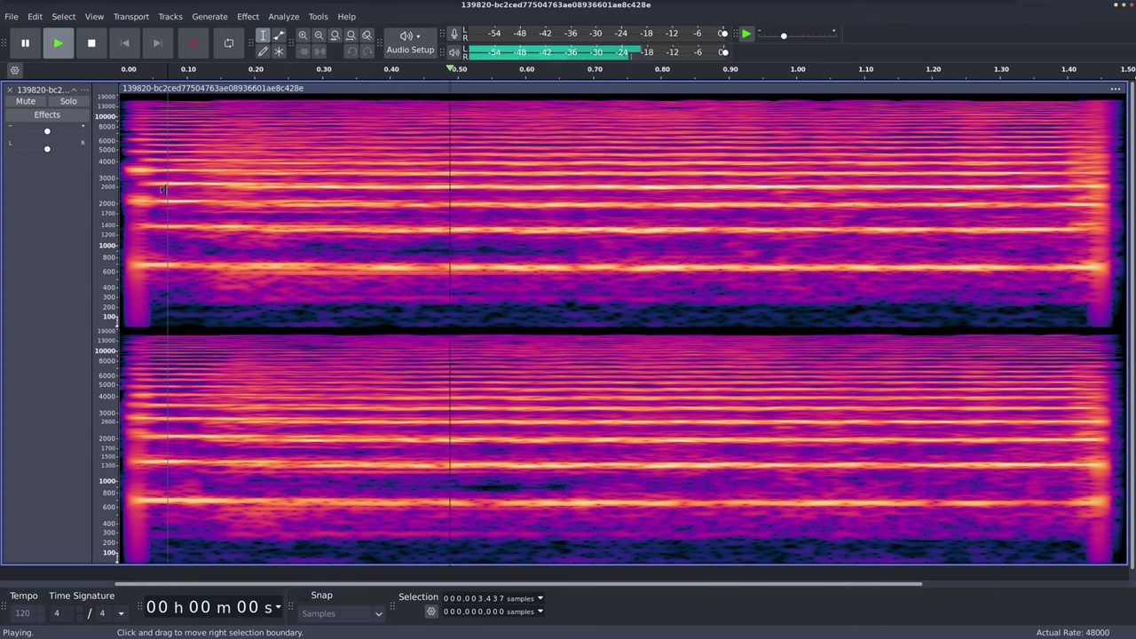
pyautogui.press('space')
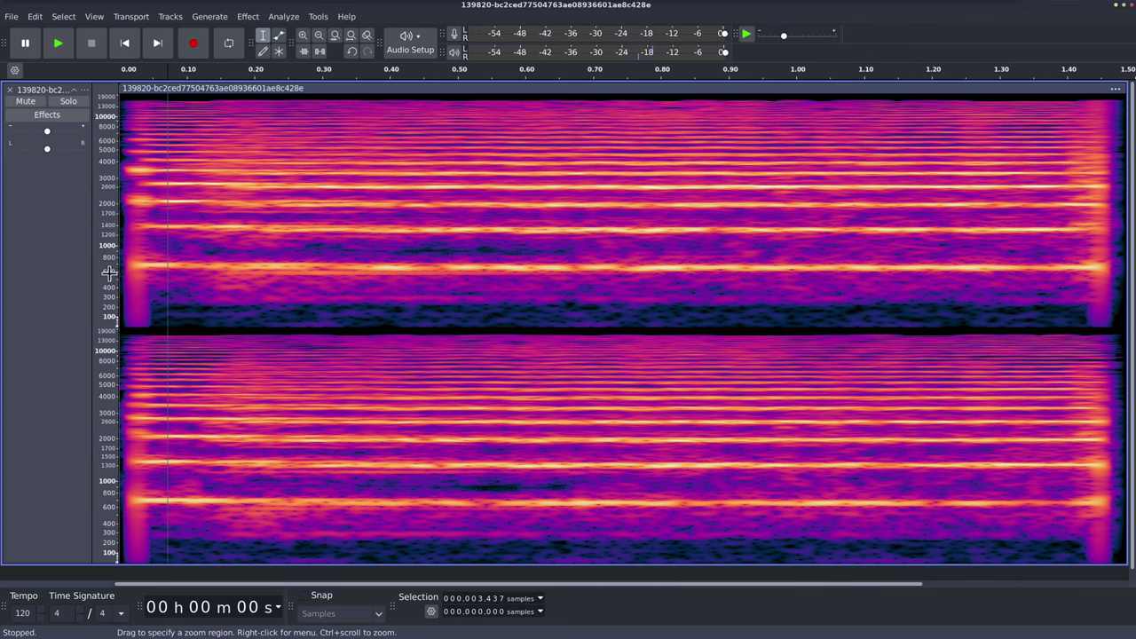
# Step: Zoom the frequency ruler to 260–700 Hz and test a spectral selection around 560–610 Hz
pyautogui.moveTo(103, 262); pyautogui.dragTo(102, 302)
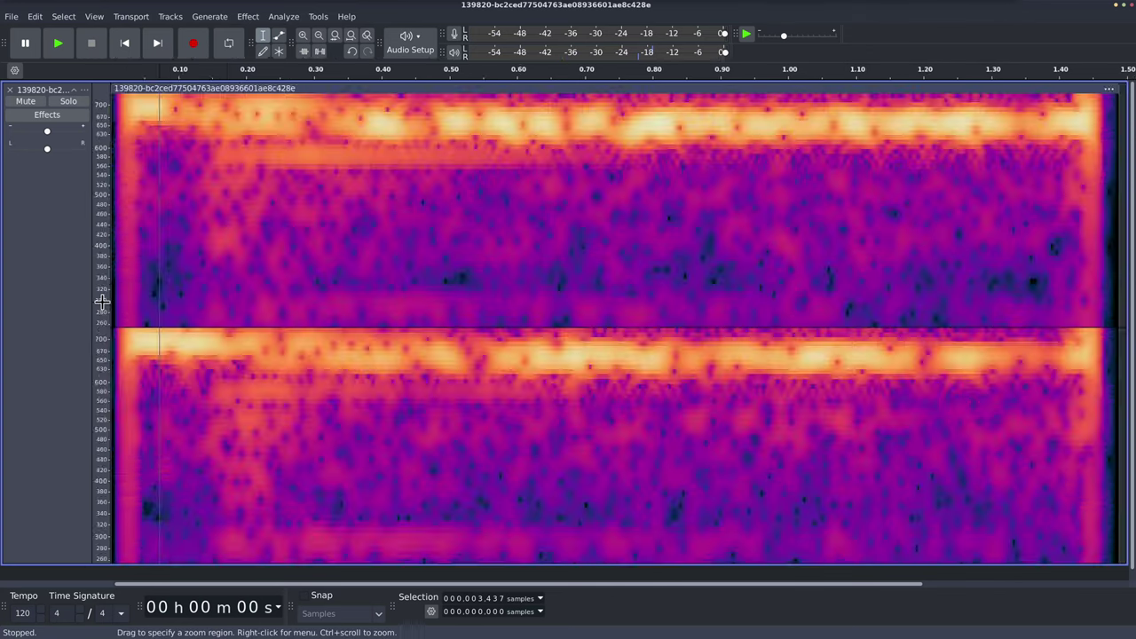
pyautogui.moveTo(212, 381); pyautogui.dragTo(587, 401)
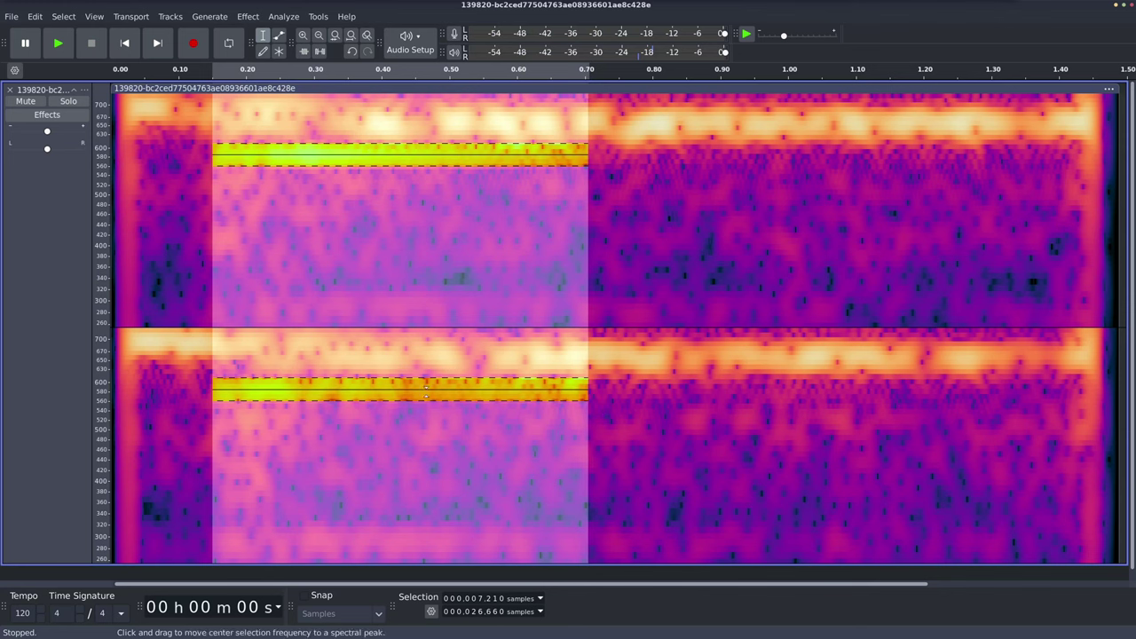
pyautogui.moveTo(247, 397)
pyautogui.mouseDown()
pyautogui.moveTo(242, 453)
pyautogui.moveTo(247, 405)
pyautogui.mouseUp()
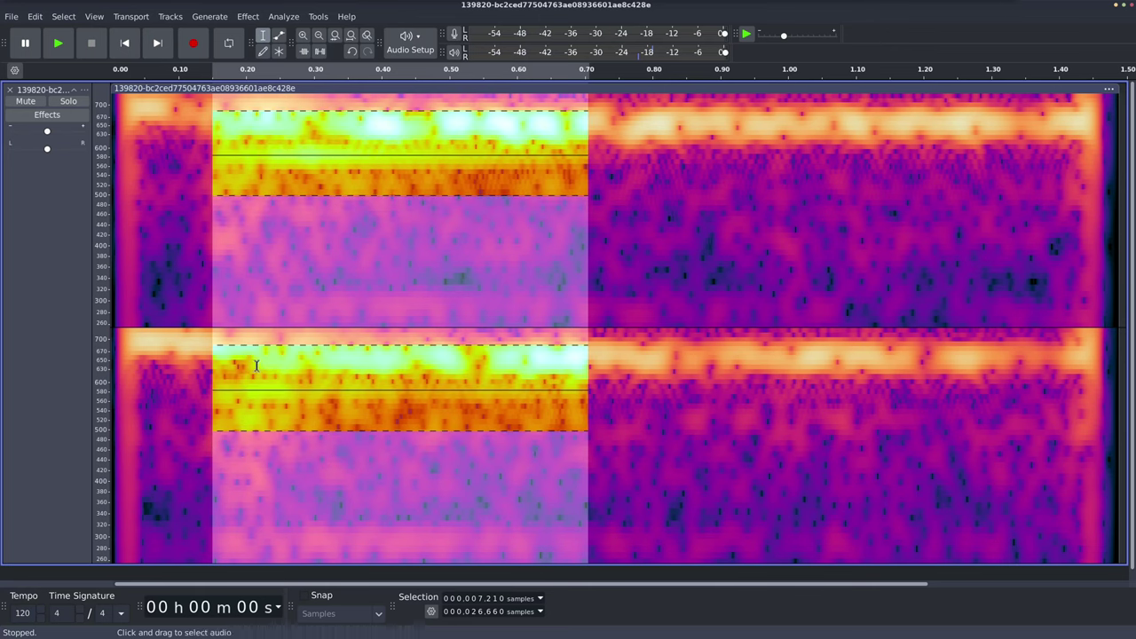
pyautogui.moveTo(249, 390); pyautogui.dragTo(254, 383)
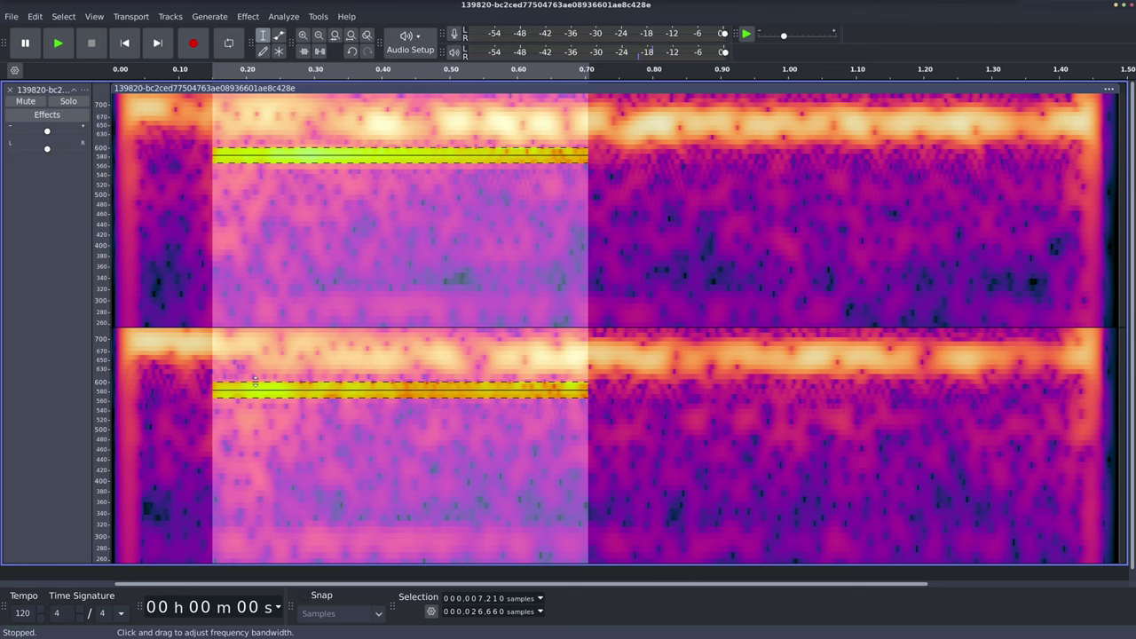
pyautogui.click(163, 269)
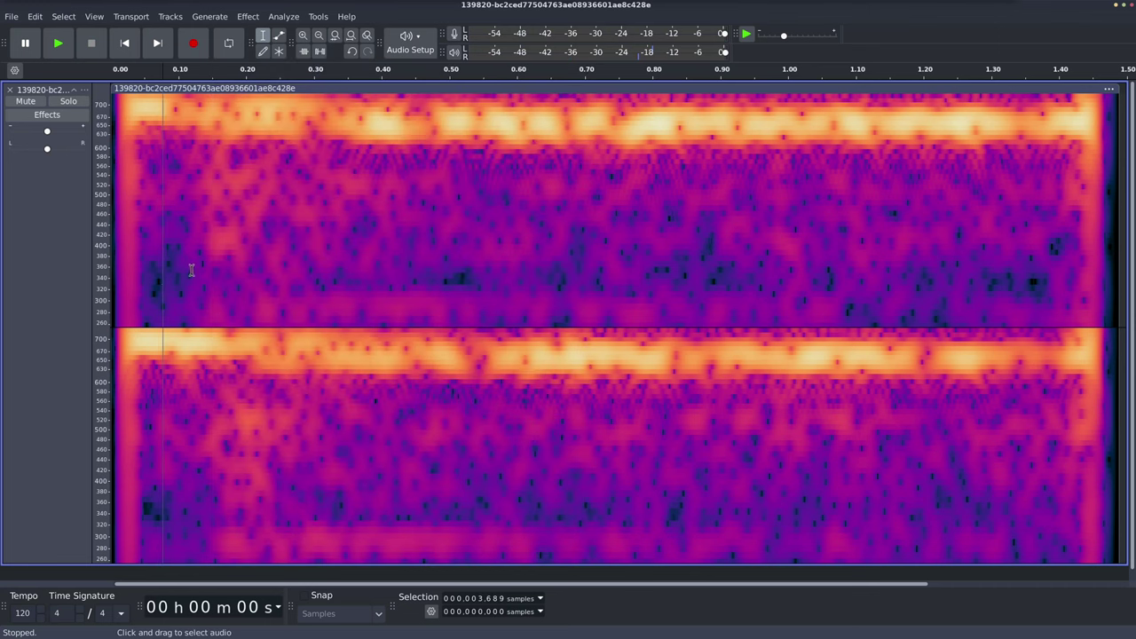
pyautogui.rightClick(104, 255)
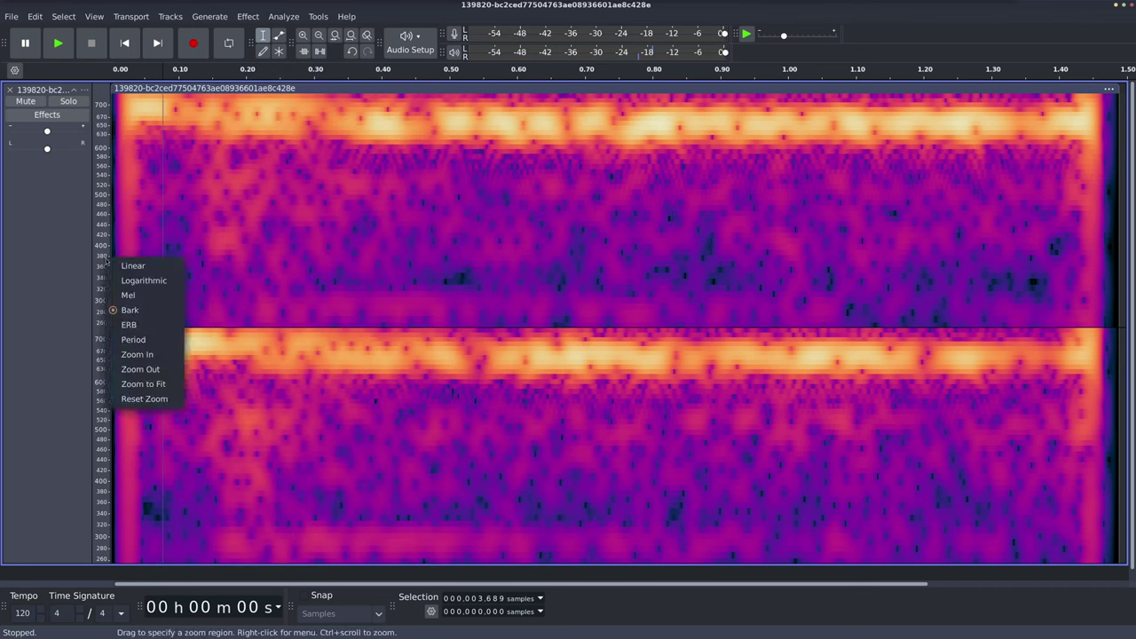
pyautogui.click(133, 399)
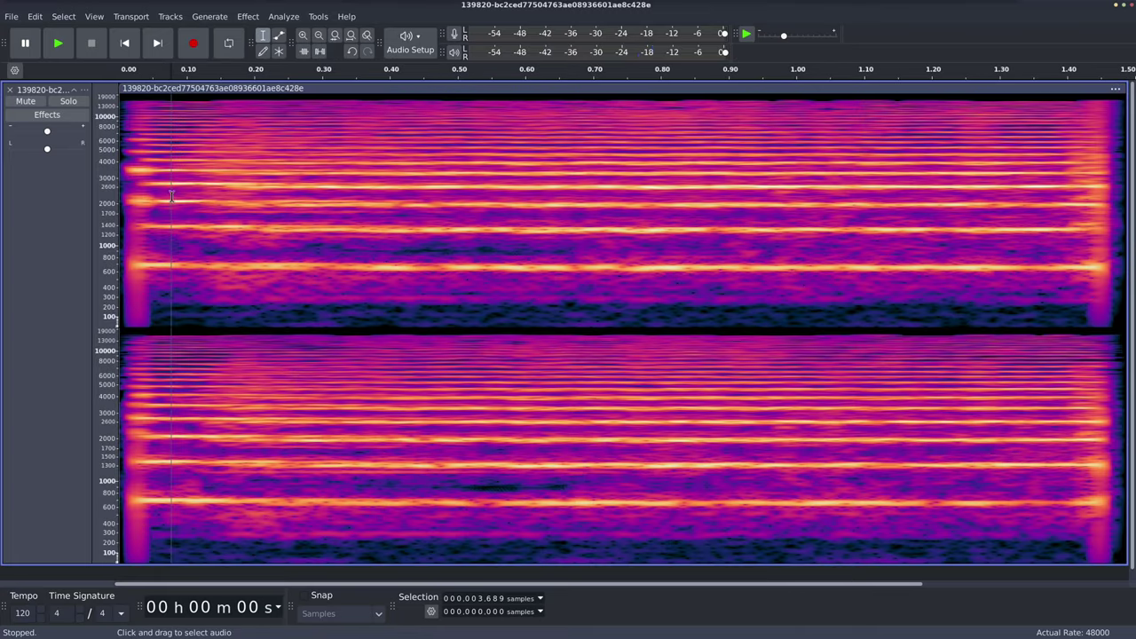
pyautogui.press('space')
pyautogui.press('space')
pyautogui.press('space')
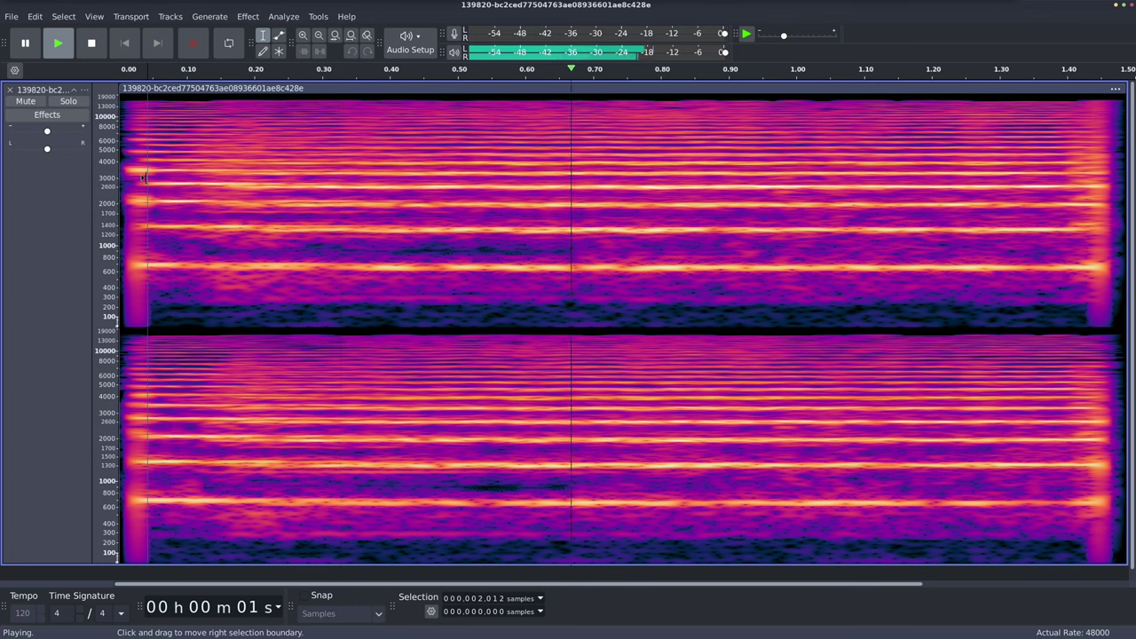
pyautogui.press('space')
pyautogui.press('space')
pyautogui.press('space')
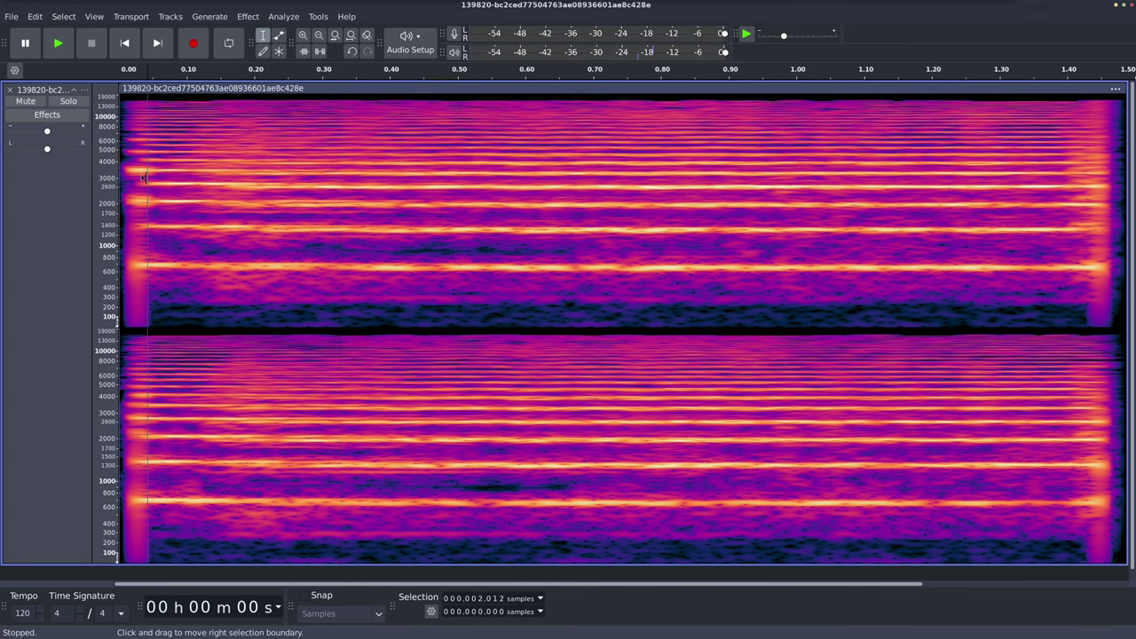
pyautogui.press('XF86AudioRaiseVolume')
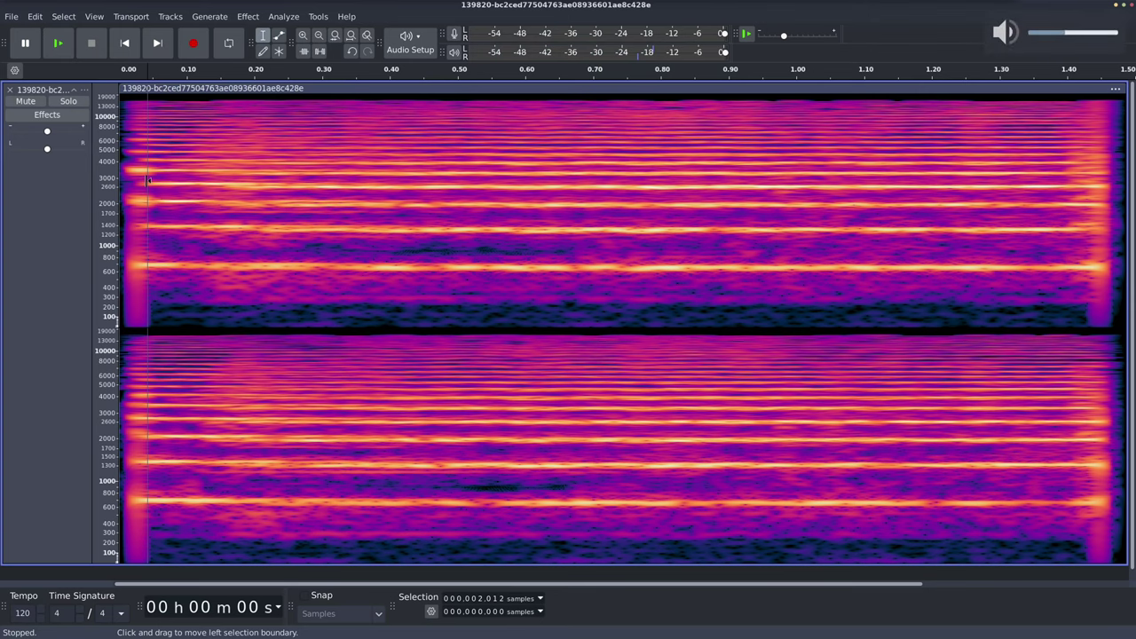
pyautogui.press('space')
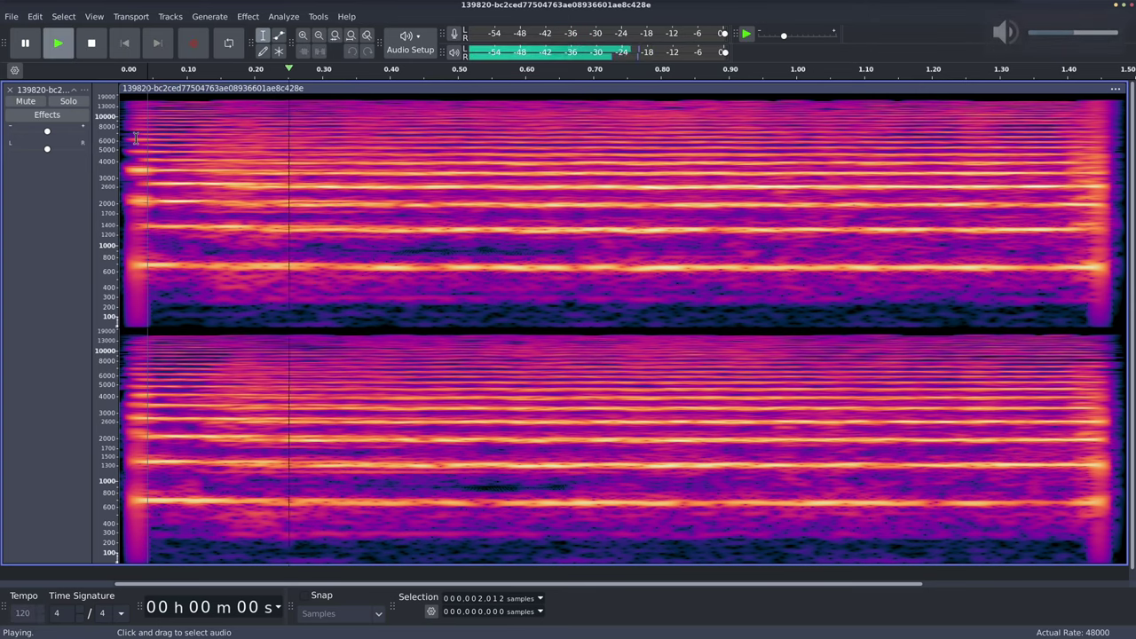
pyautogui.press('space')
pyautogui.press('space')
pyautogui.press('space')
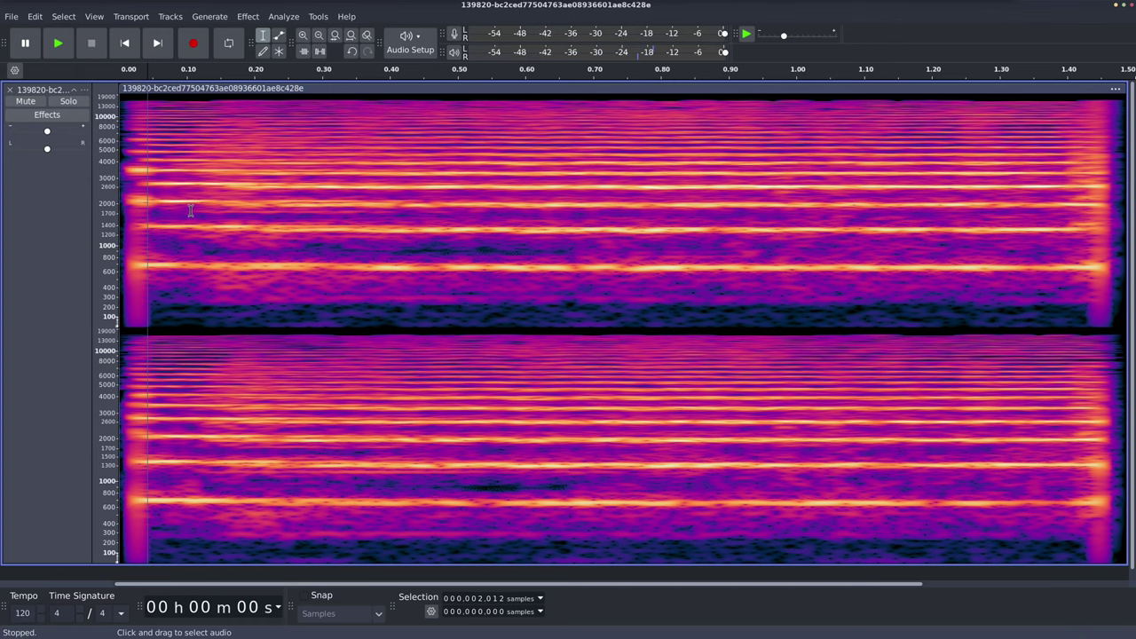
pyautogui.click(107, 229)
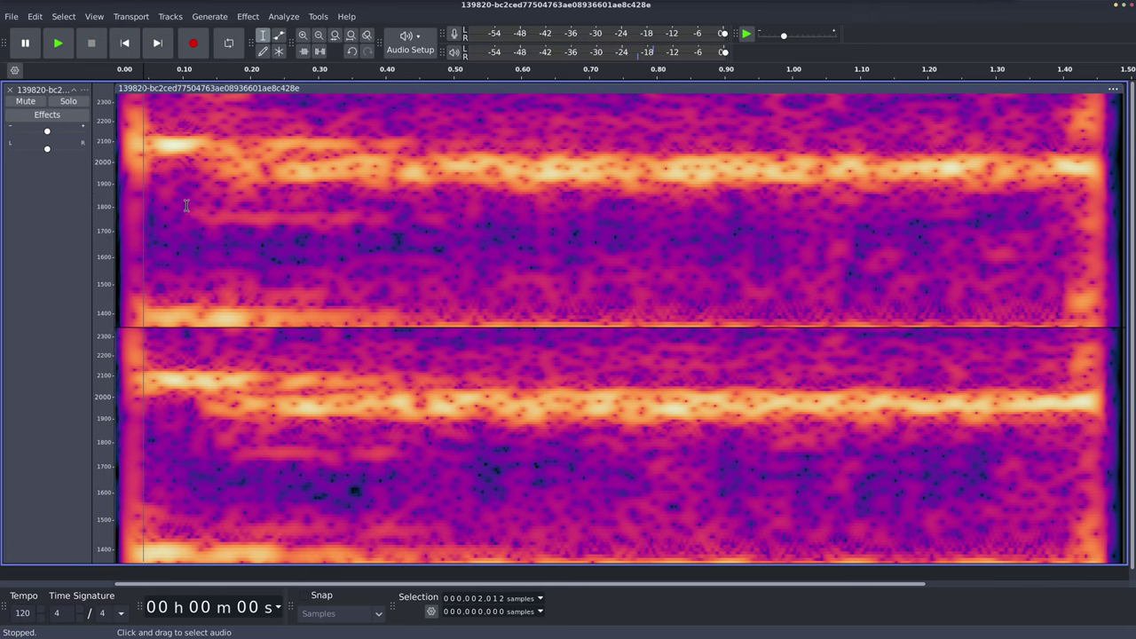
pyautogui.moveTo(187, 206); pyautogui.dragTo(452, 229)
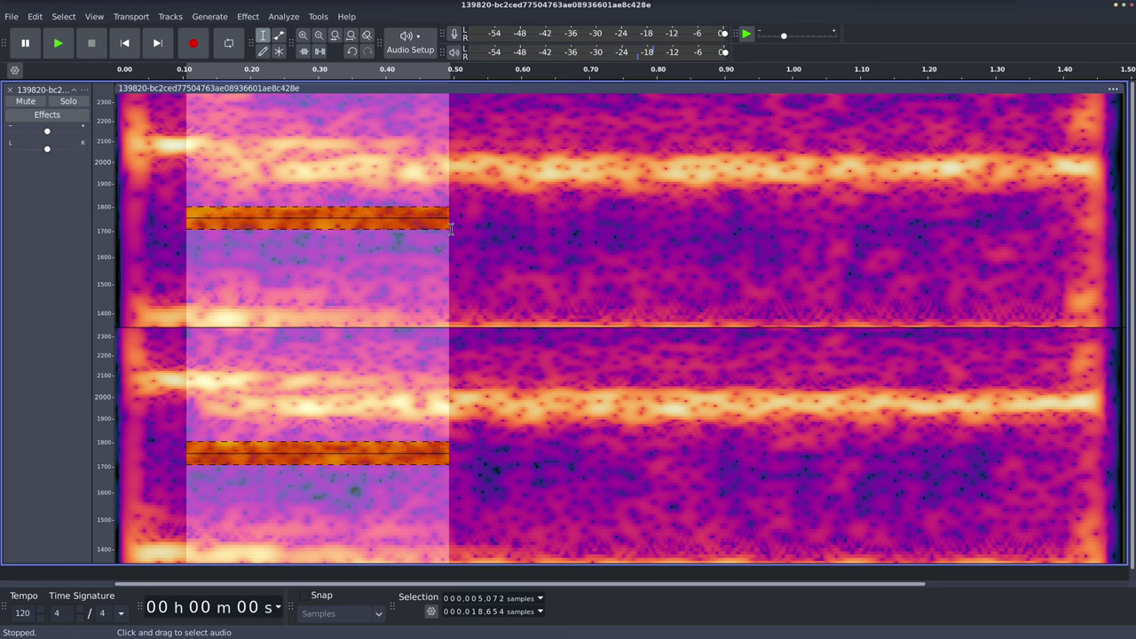
pyautogui.click(159, 177)
pyautogui.press('space')
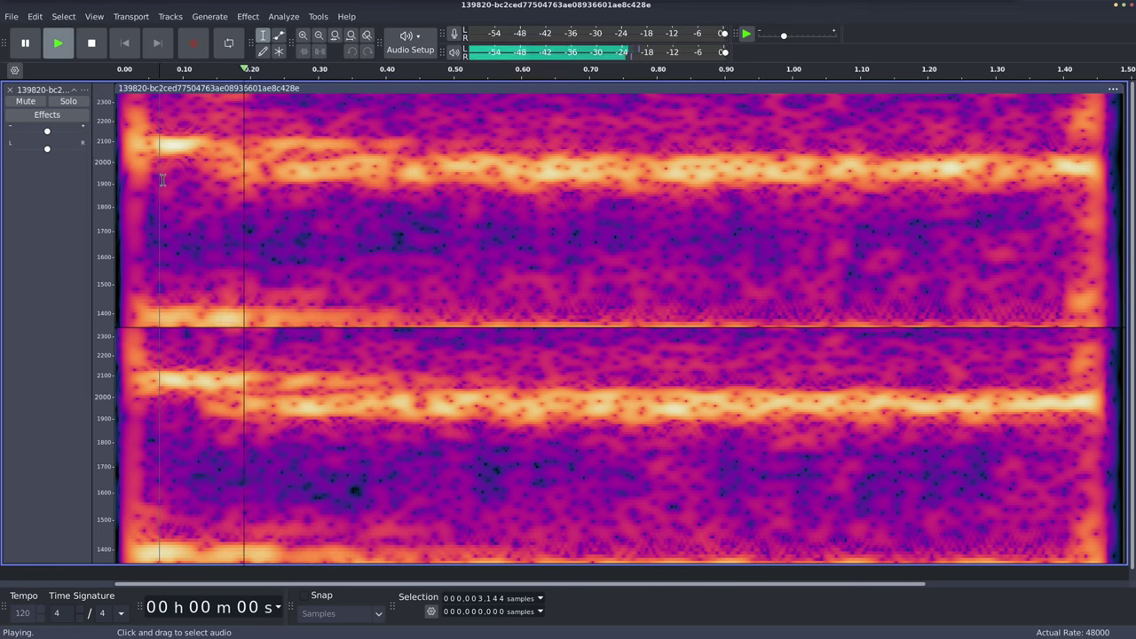
pyautogui.press('space')
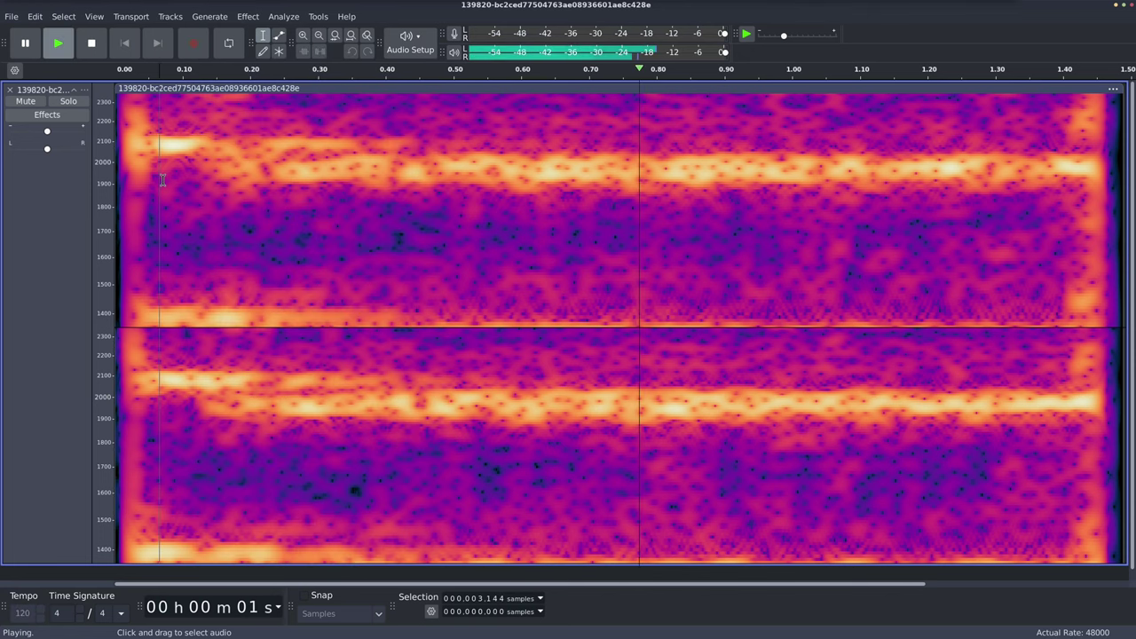
pyautogui.press('space')
pyautogui.rightClick(110, 158)
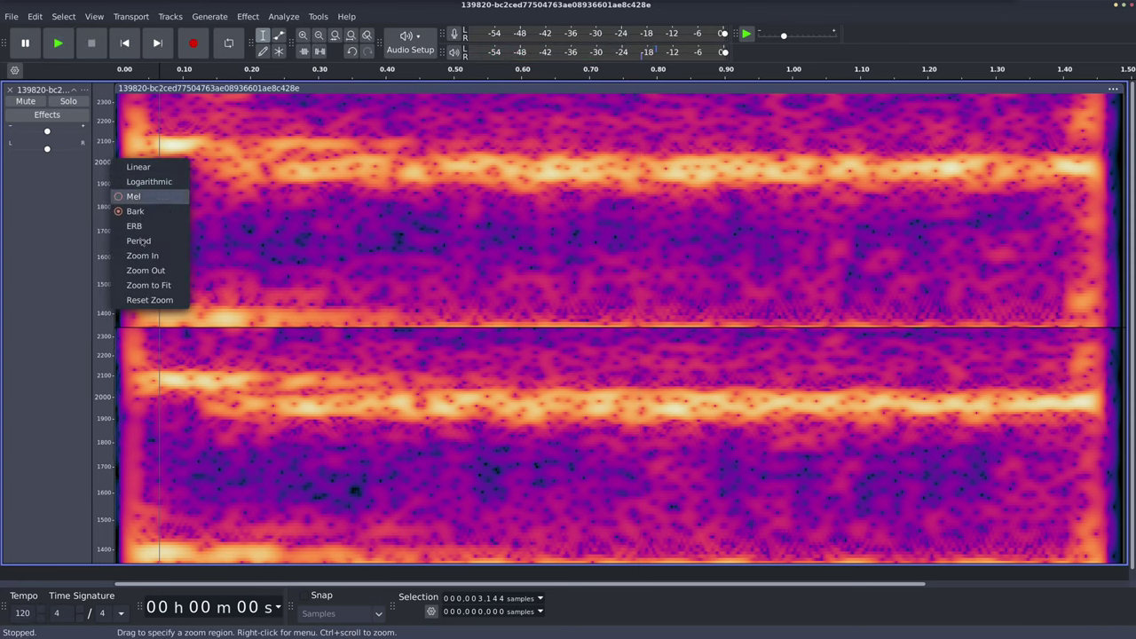
pyautogui.click(138, 300)
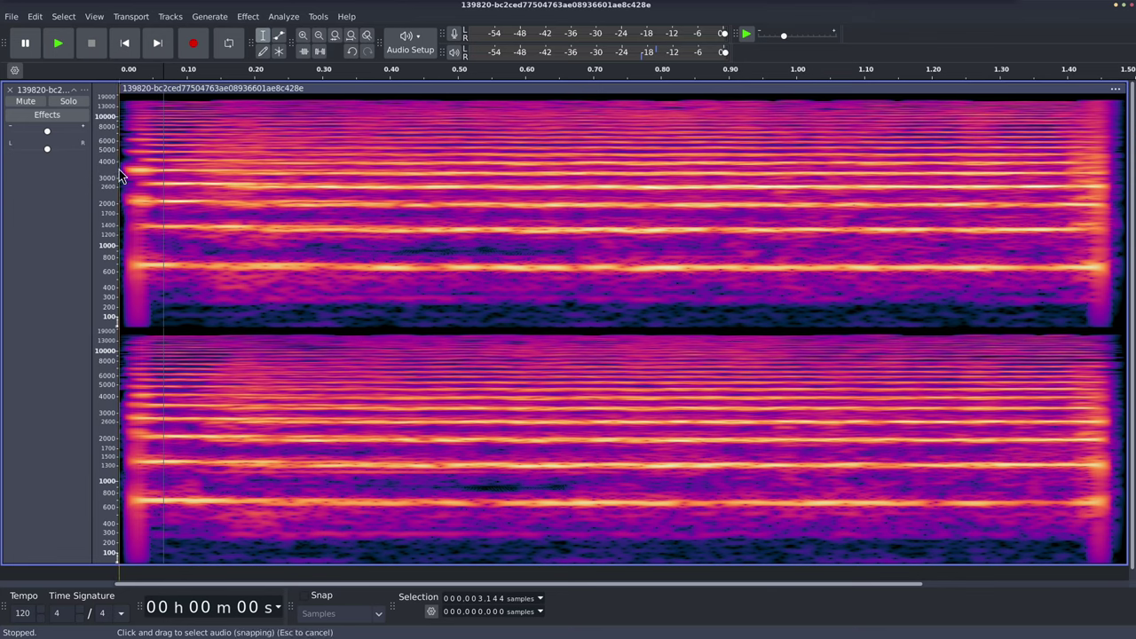
pyautogui.moveTo(107, 176); pyautogui.dragTo(104, 207)
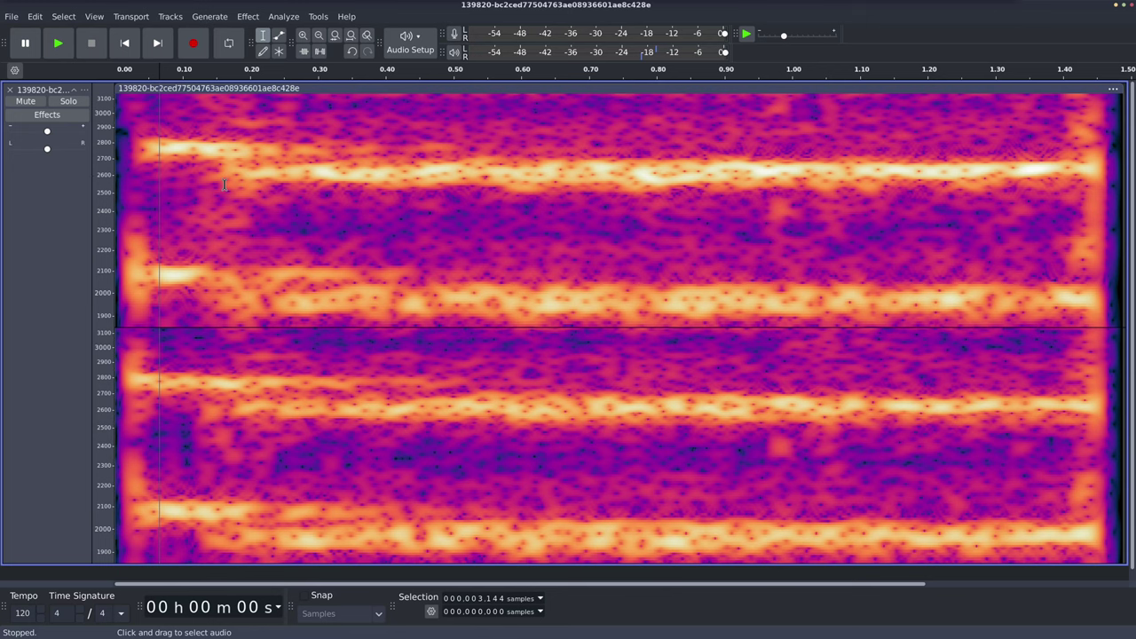
pyautogui.click(126, 155)
pyautogui.press('space')
pyautogui.press('space')
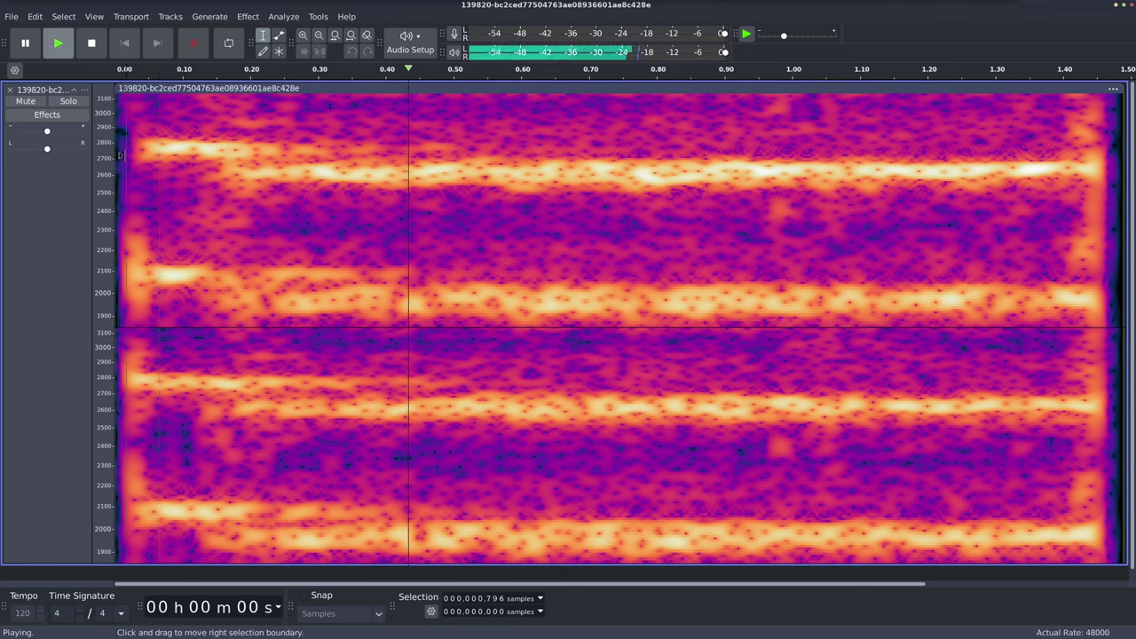
pyautogui.press('space')
pyautogui.rightClick(77, 92)
pyautogui.press('Escape')
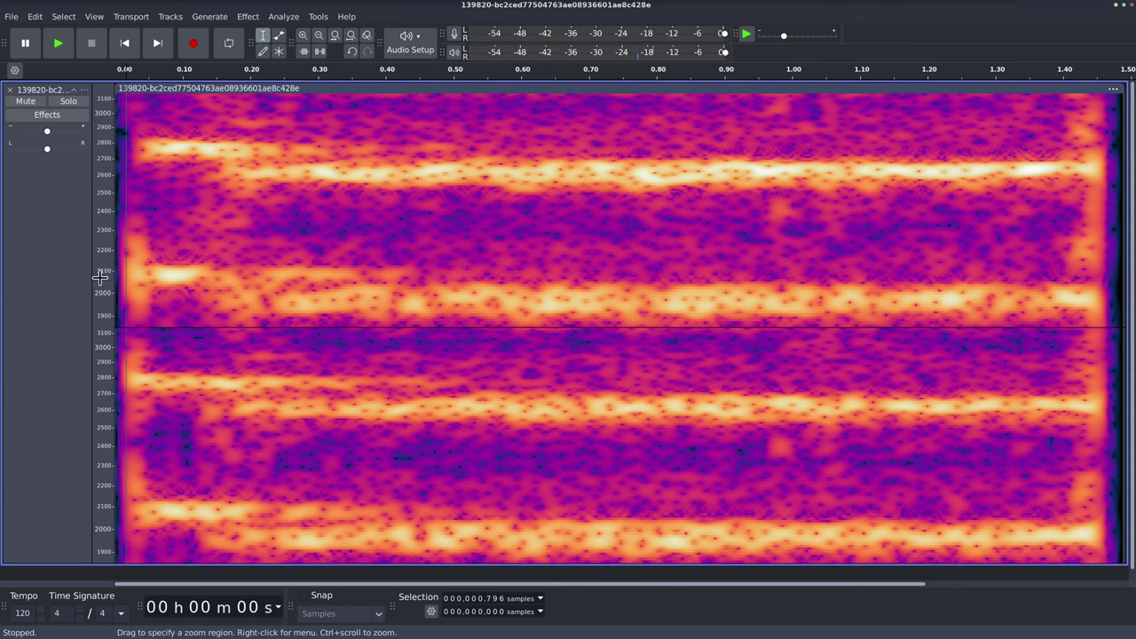
pyautogui.rightClick(100, 278)
pyautogui.click(139, 417)
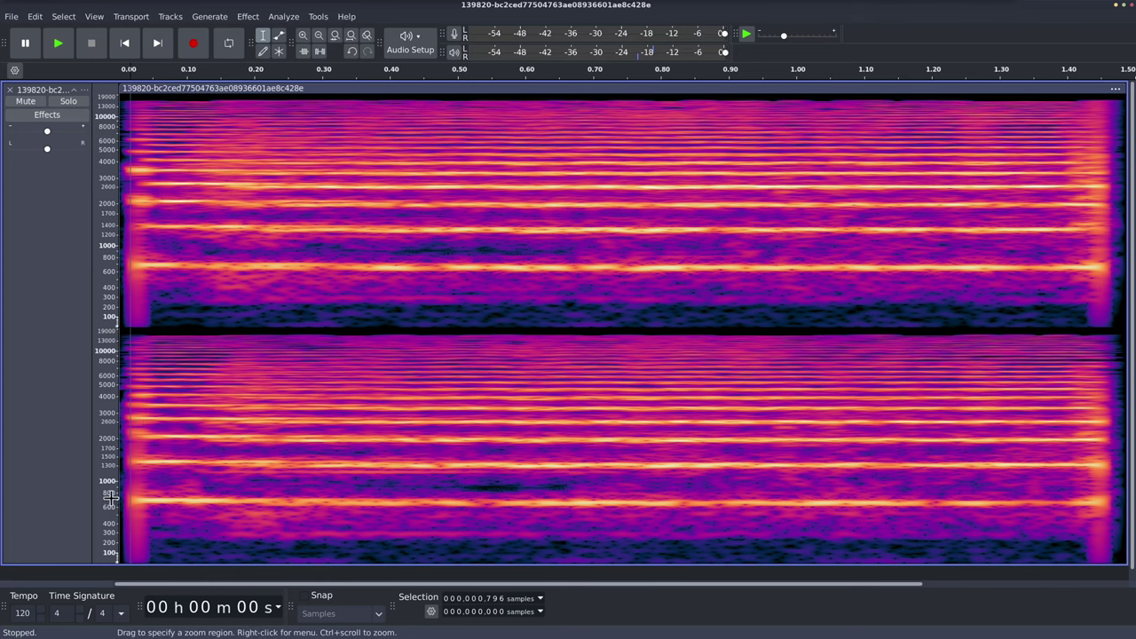
# Step: Zoom the frequency ruler to 280–800 Hz and audition the recording from near 0.15 s
pyautogui.moveTo(106, 492); pyautogui.dragTo(106, 536)
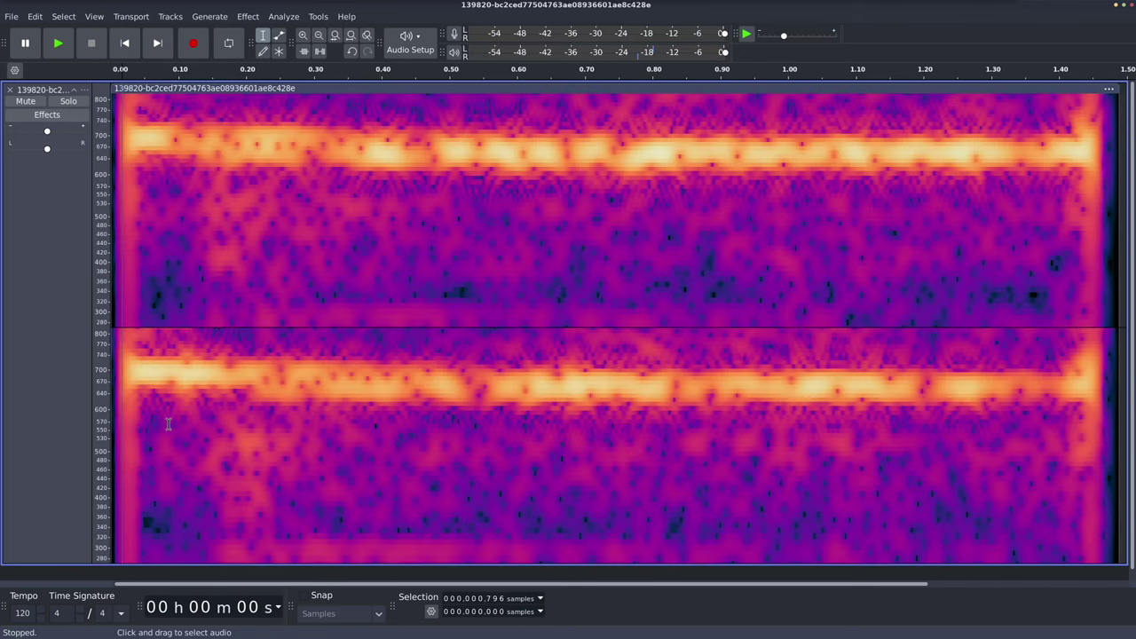
pyautogui.press('space')
pyautogui.click(215, 428)
pyautogui.moveTo(216, 430); pyautogui.dragTo(276, 457)
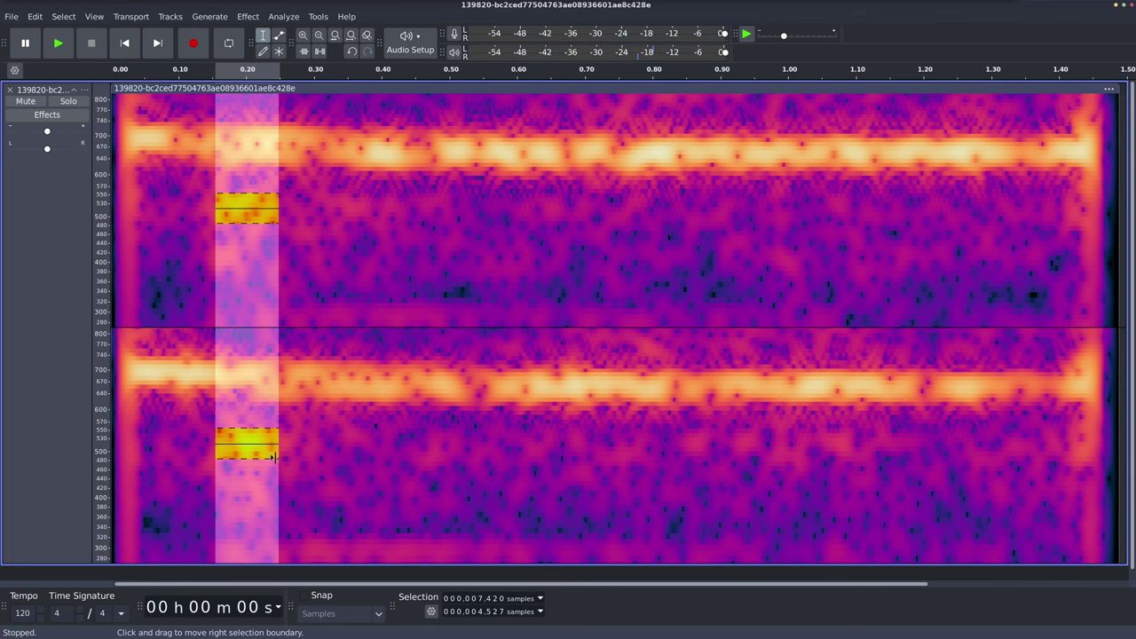
pyautogui.click(191, 440)
pyautogui.press('space')
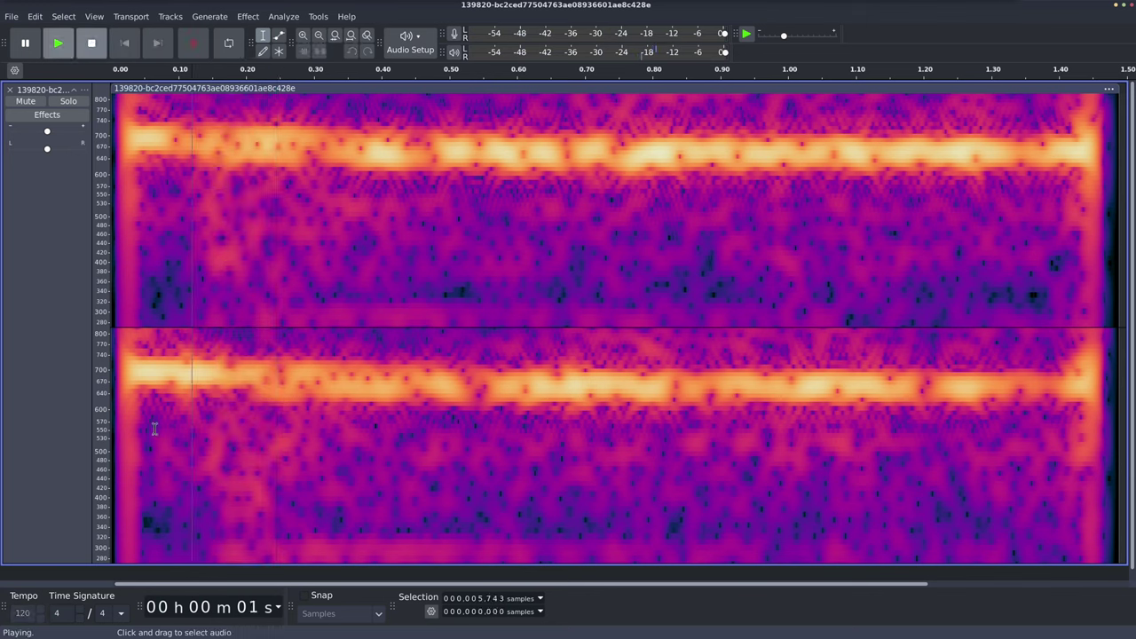
pyautogui.click(151, 427)
pyautogui.press('space')
pyautogui.press('space')
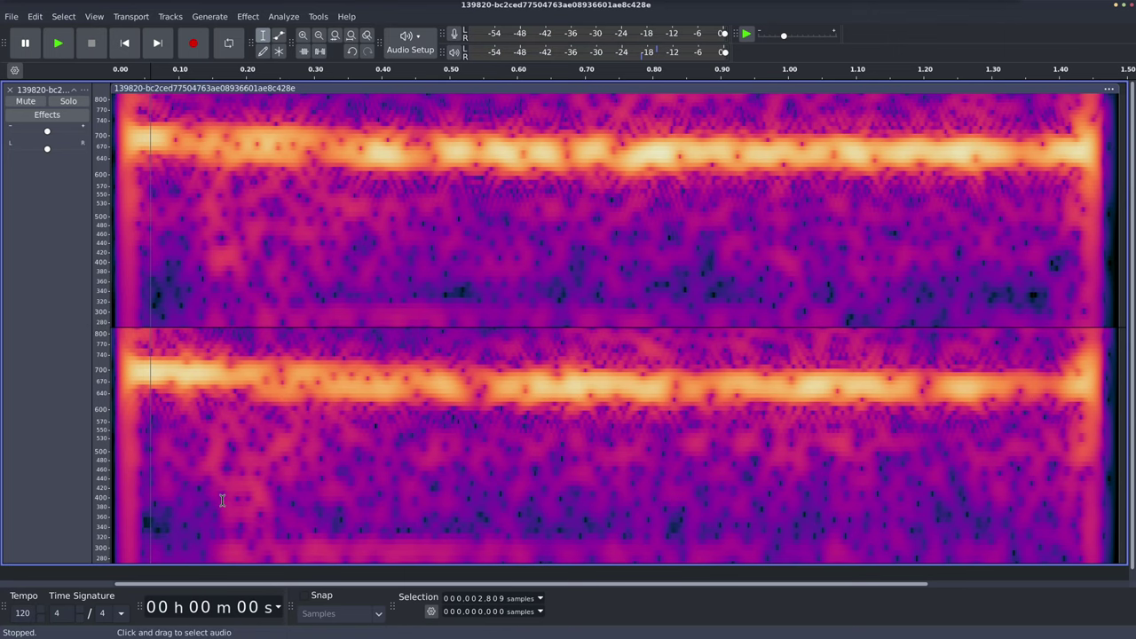
# Step: Clear the lowest noise band from about 0.15–0.95 s, play it, and reset the frequency zoom
pyautogui.scroll(-1, 221, 500)
pyautogui.moveTo(204, 527); pyautogui.dragTo(414, 560)
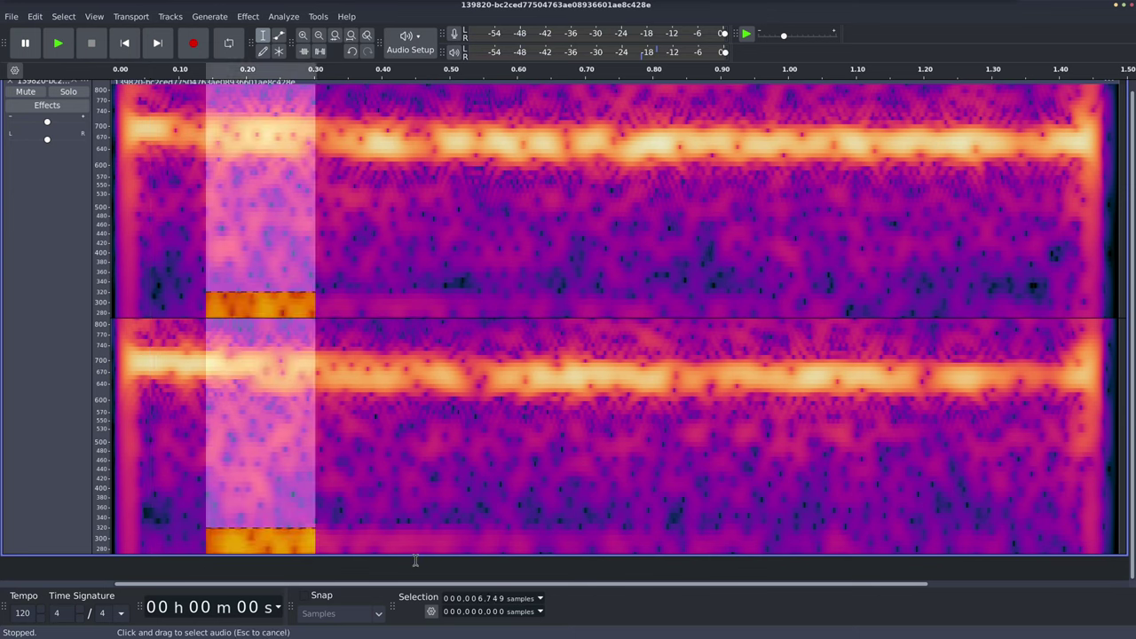
pyautogui.moveTo(611, 559); pyautogui.dragTo(772, 549)
pyautogui.scroll(1, 771, 549)
pyautogui.click(760, 538)
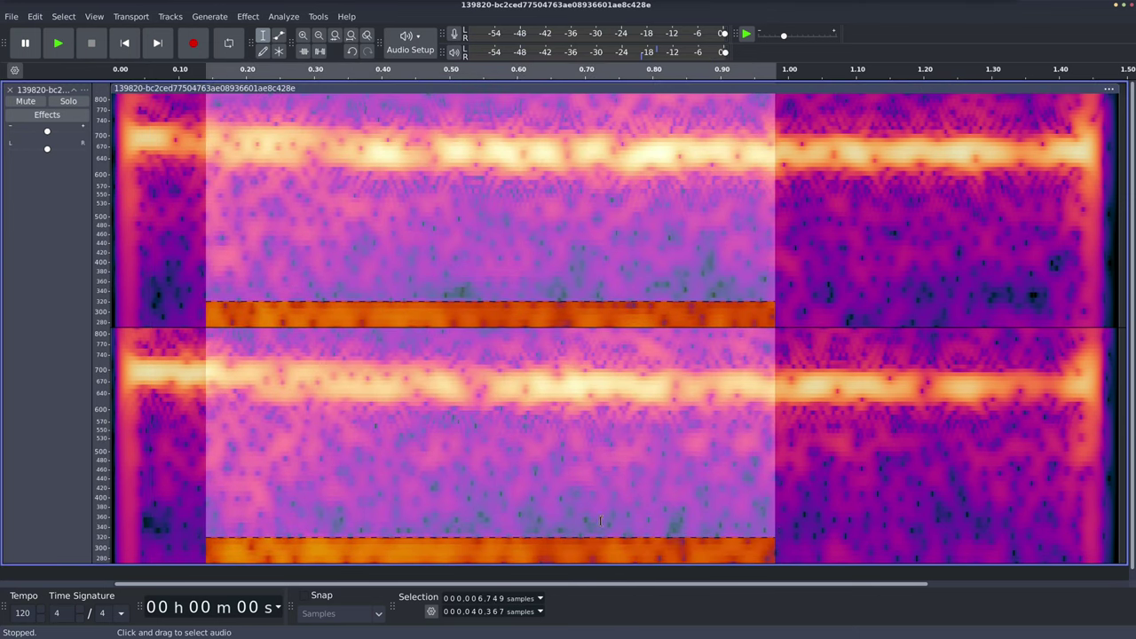
pyautogui.click(167, 432)
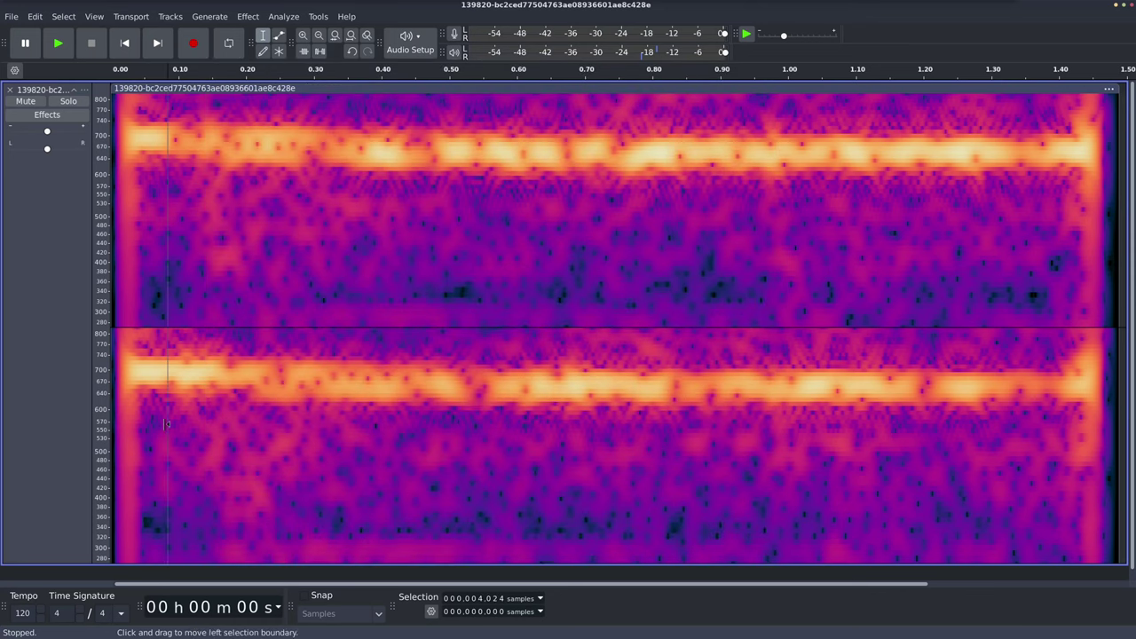
pyautogui.moveTo(209, 542); pyautogui.dragTo(667, 555)
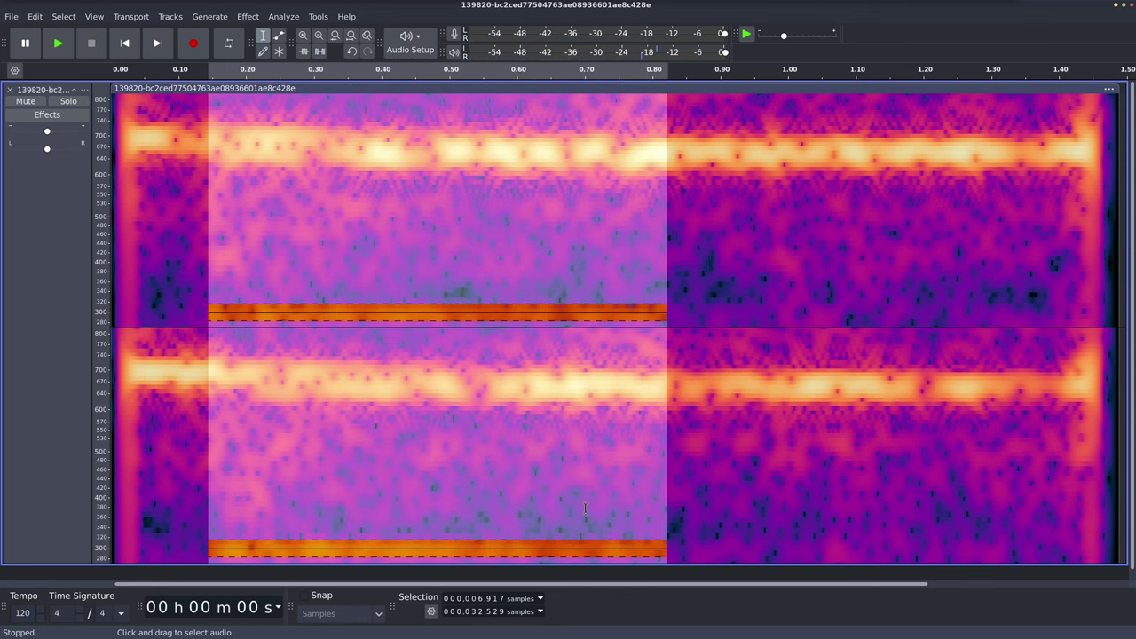
pyautogui.click(158, 426)
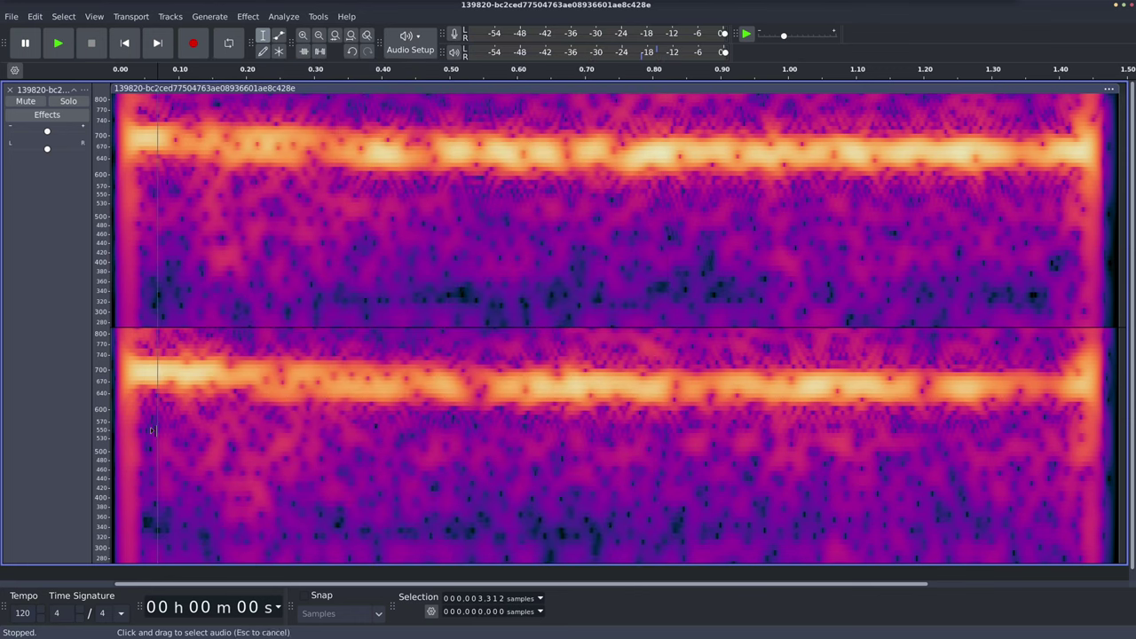
pyautogui.press('space')
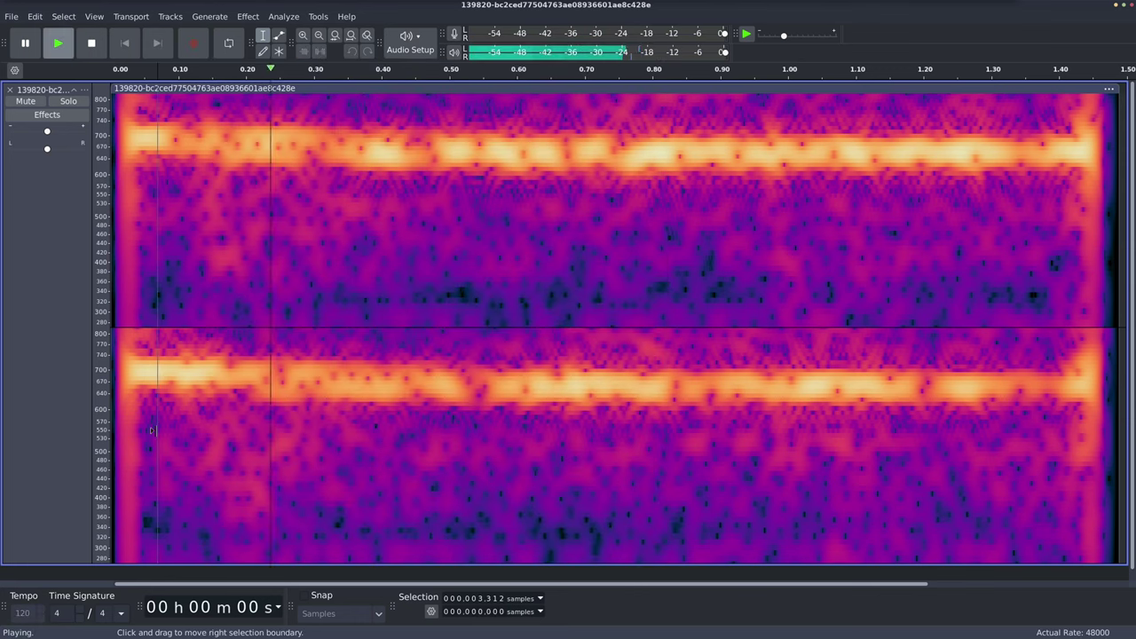
pyautogui.rightClick(100, 380)
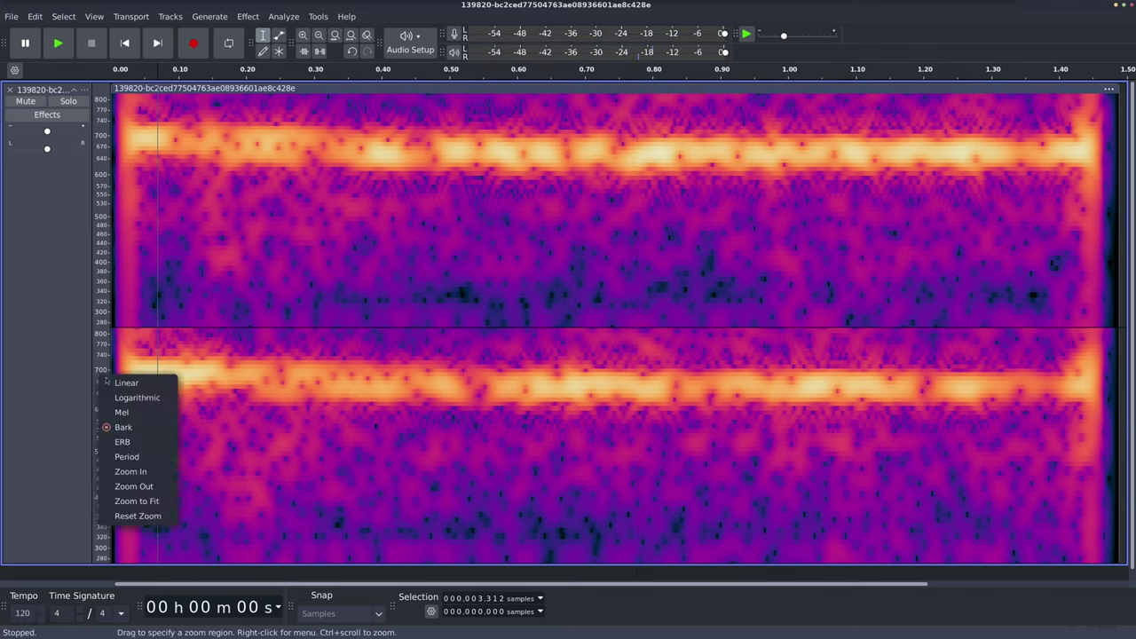
pyautogui.click(124, 518)
pyautogui.click(126, 342)
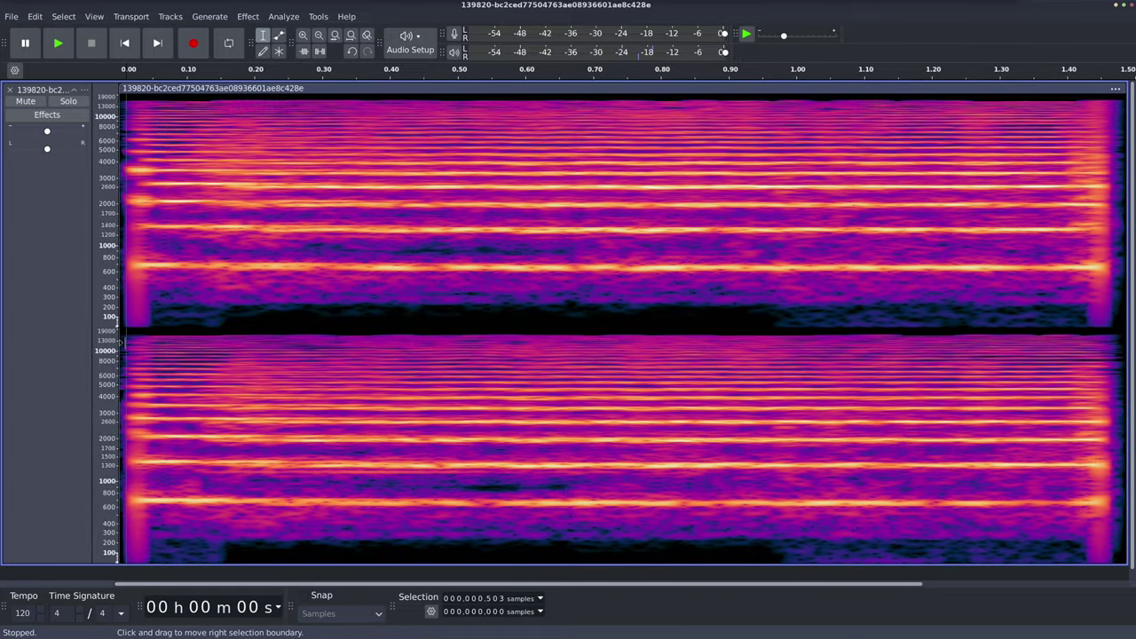
pyautogui.press('space')
pyautogui.press('space')
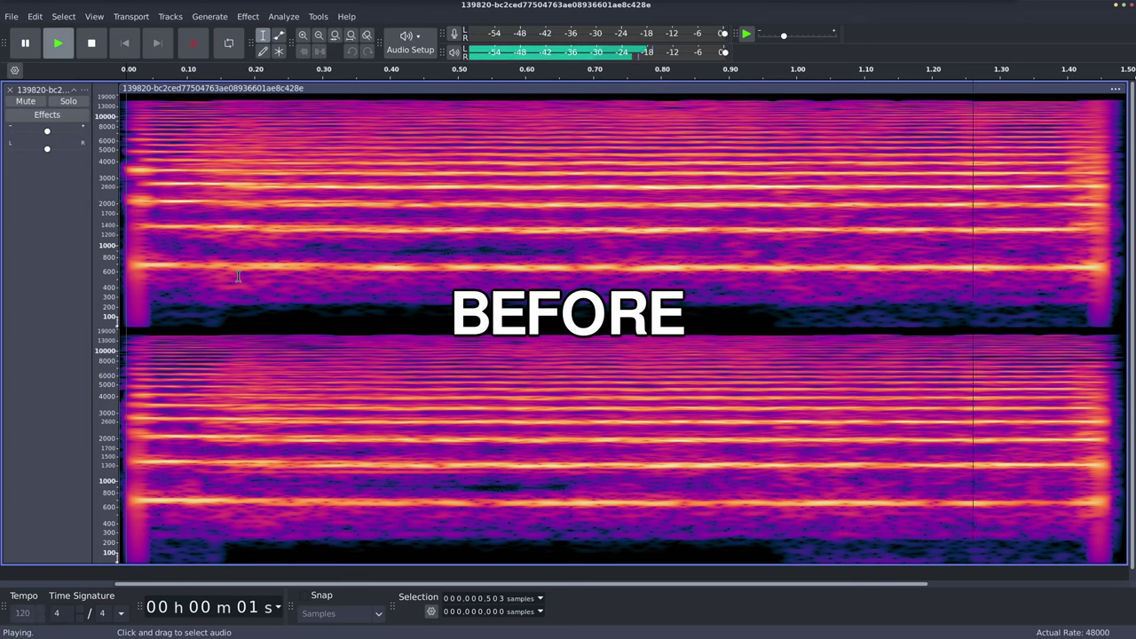
pyautogui.press('space')
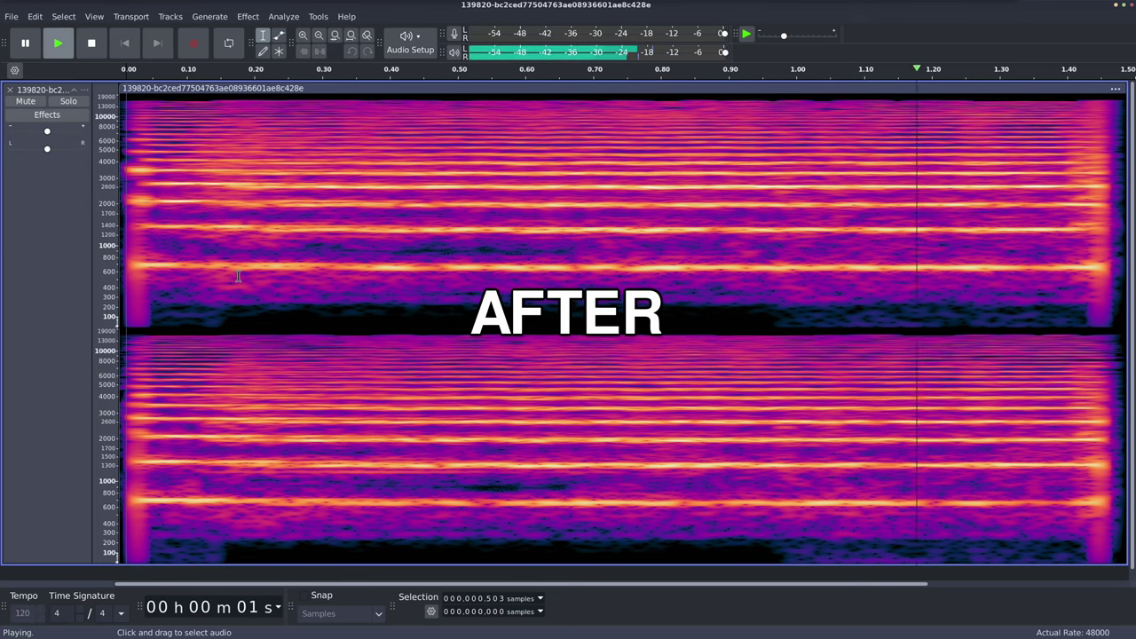